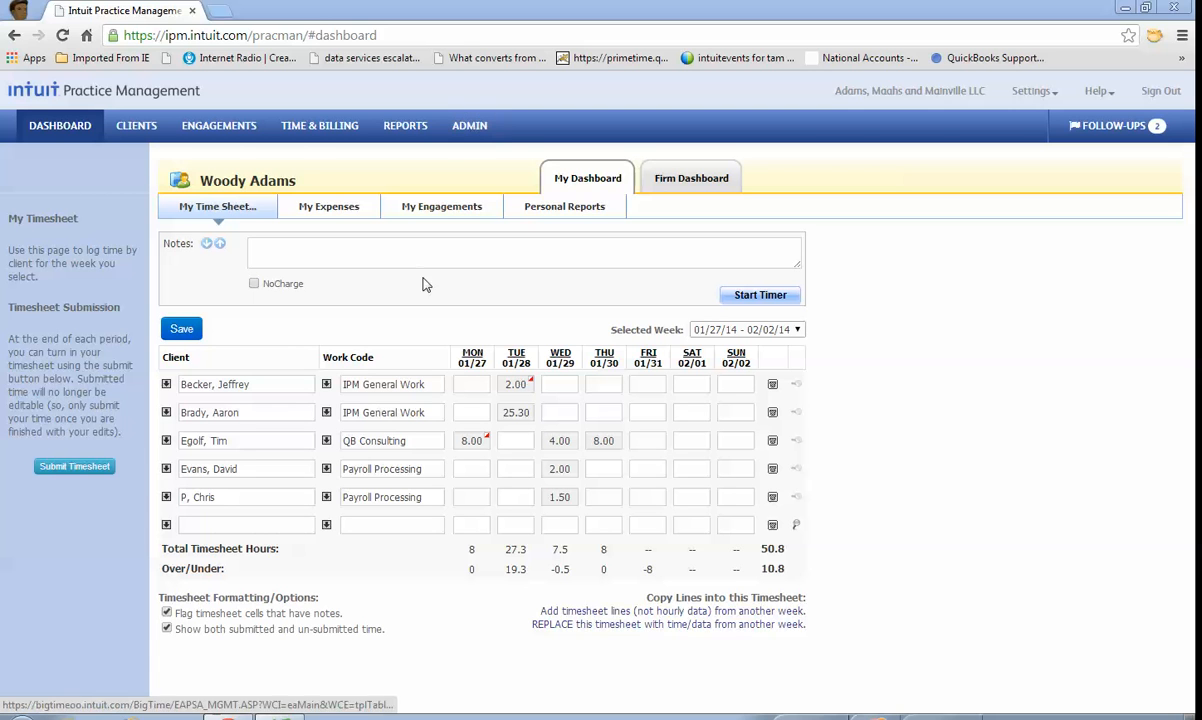
Step: Add a timesheet line for an individual client from the client list with the Tax Preparation work code
left_click(166, 527)
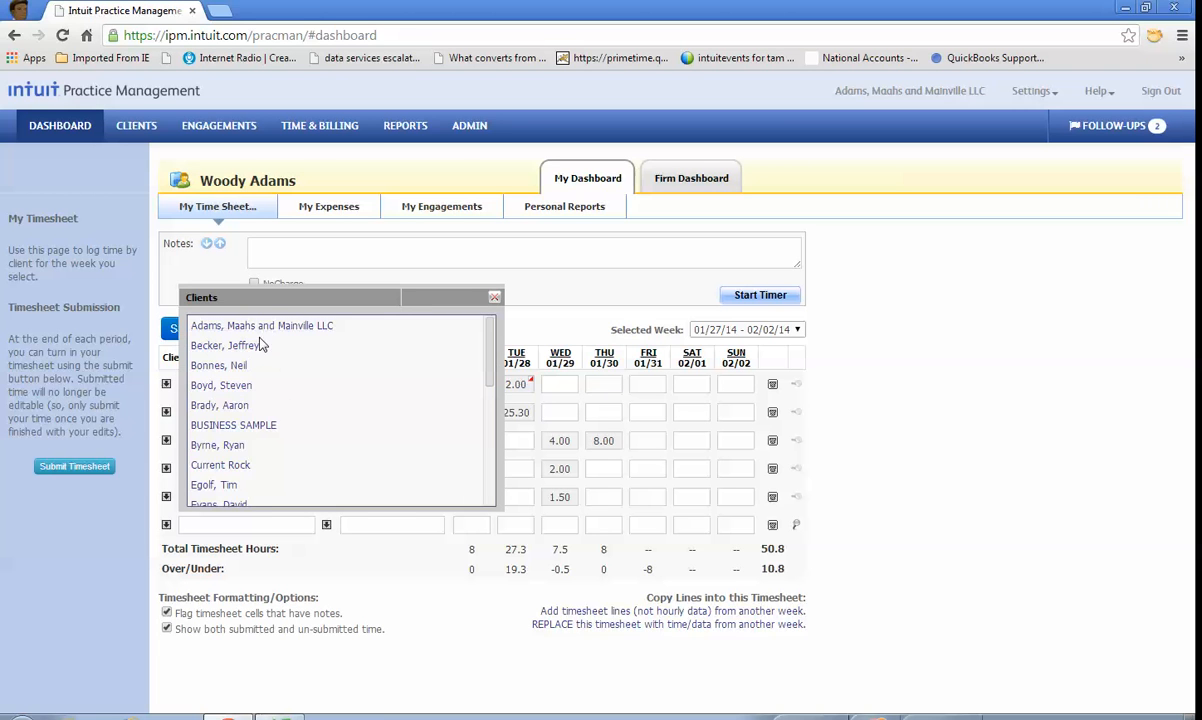
left_click_drag(486, 357, 497, 437)
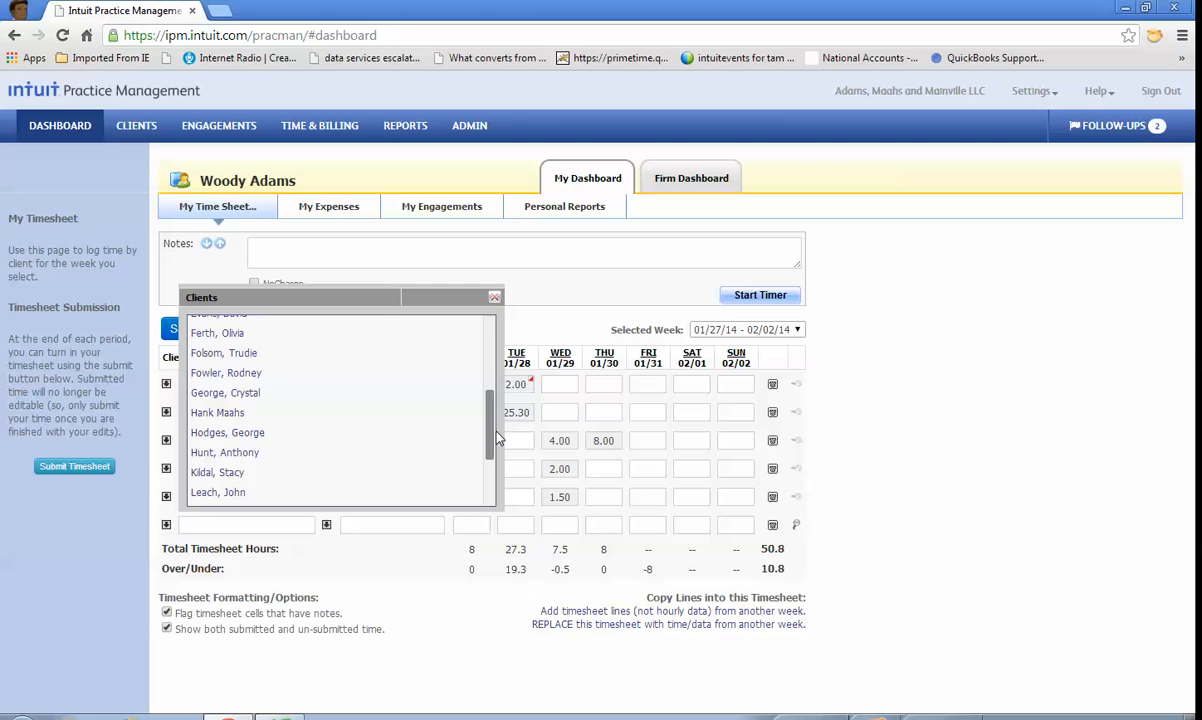
left_click(230, 452)
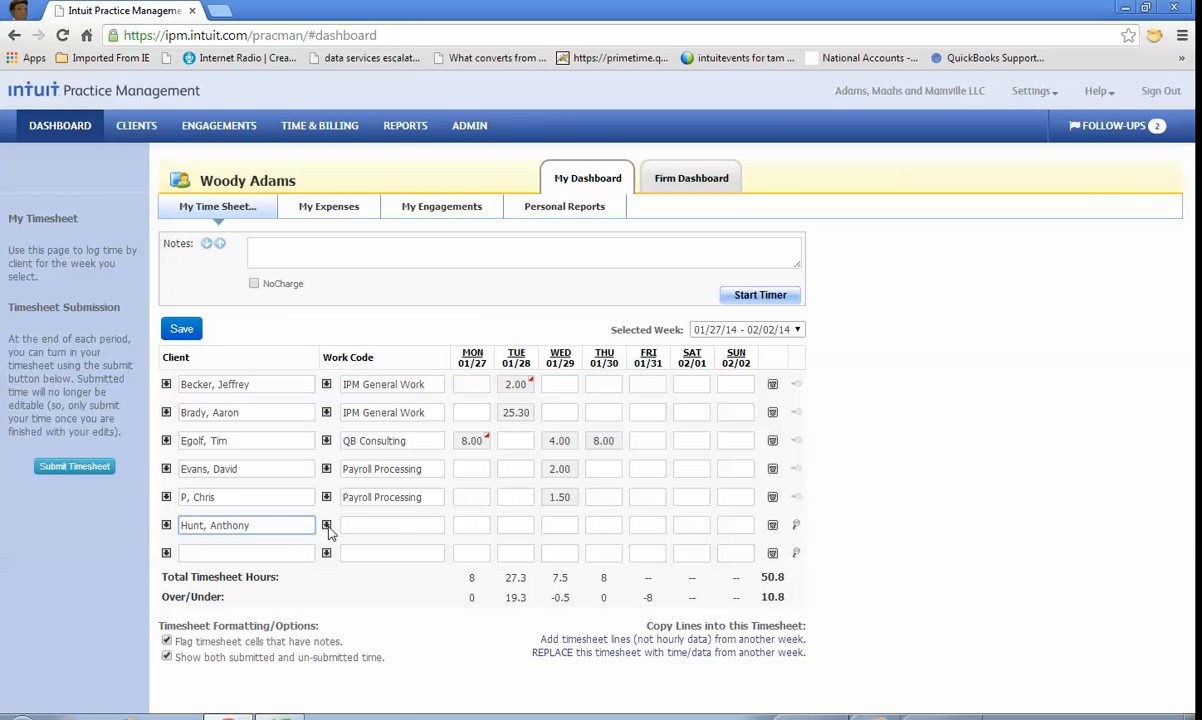
left_click(327, 526)
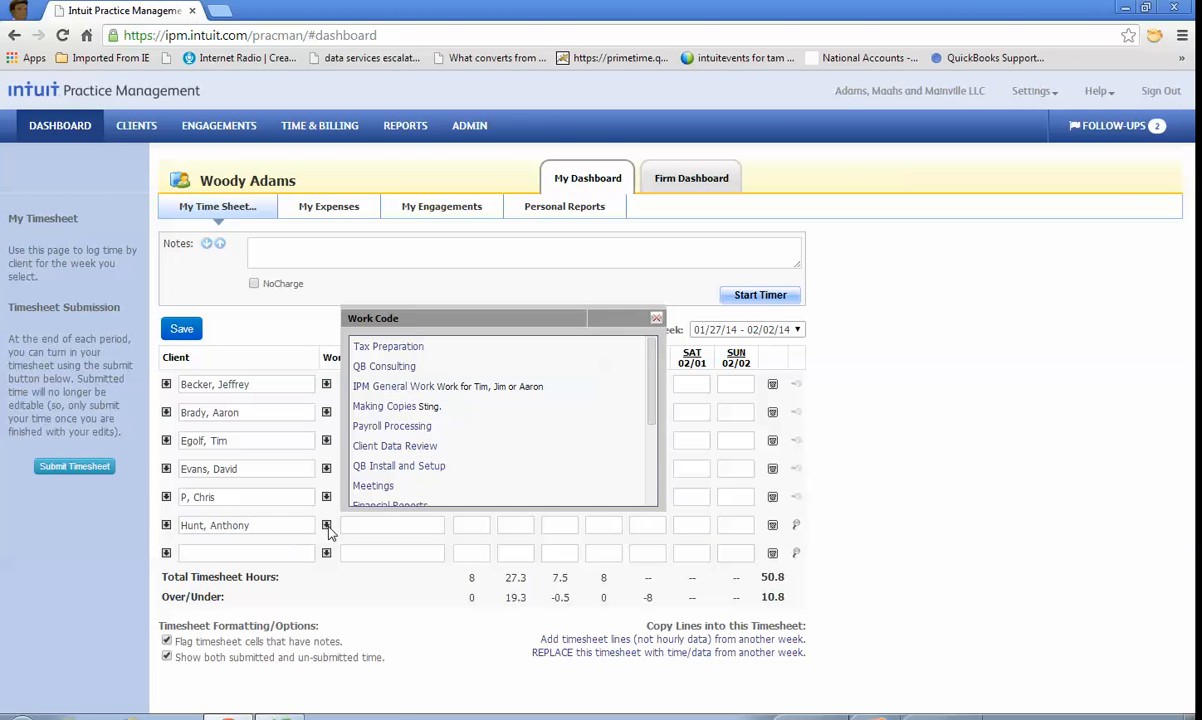
left_click(380, 343)
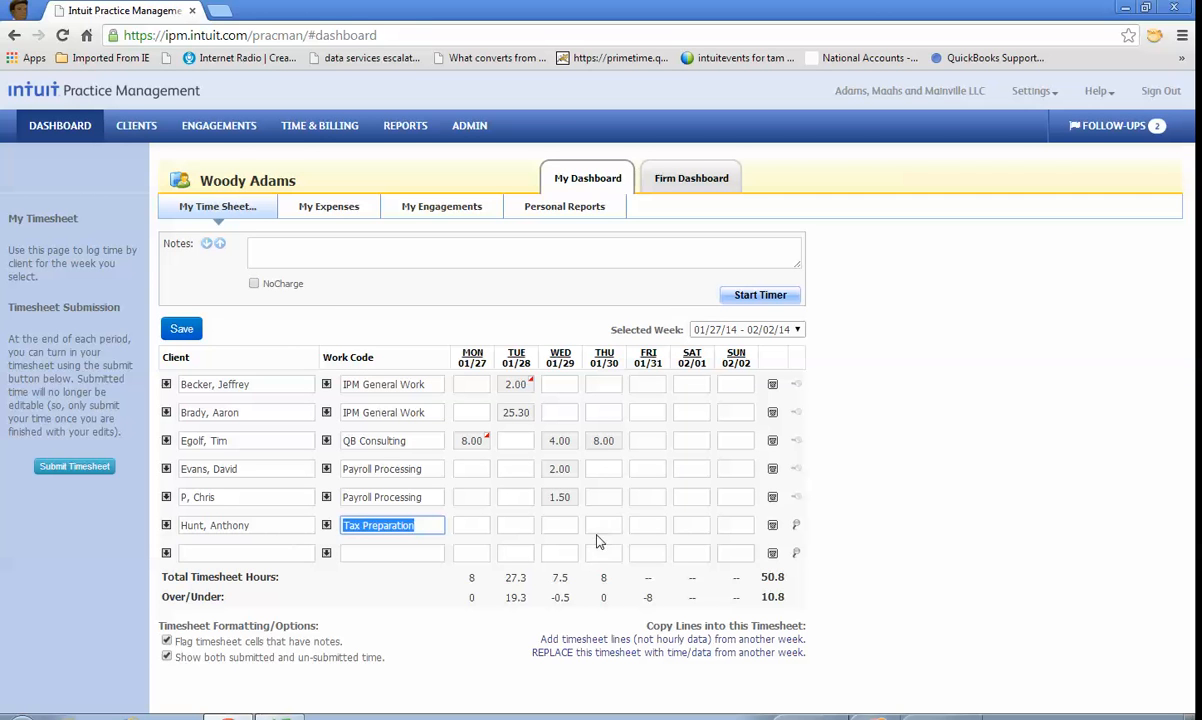
Step: Log 4 hours for Friday 01/31 on the new Tax Preparation line, and save and submit the timesheet
left_click(640, 525)
type("4")
left_click(487, 247)
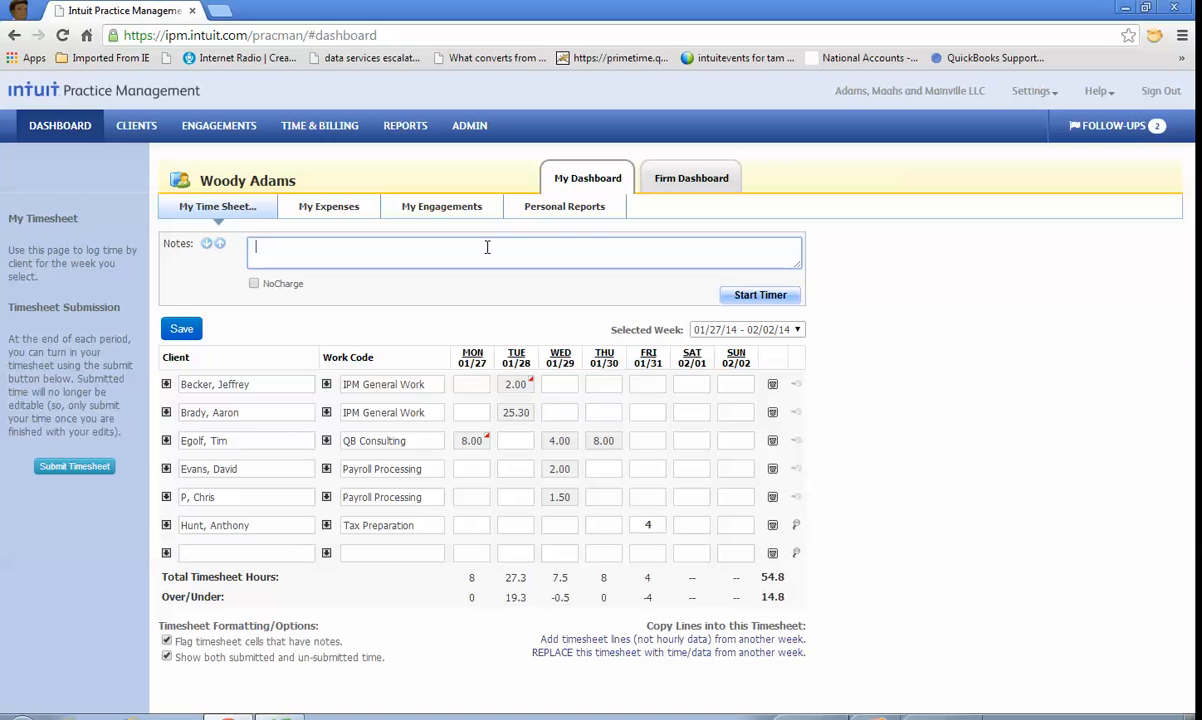
left_click(182, 328)
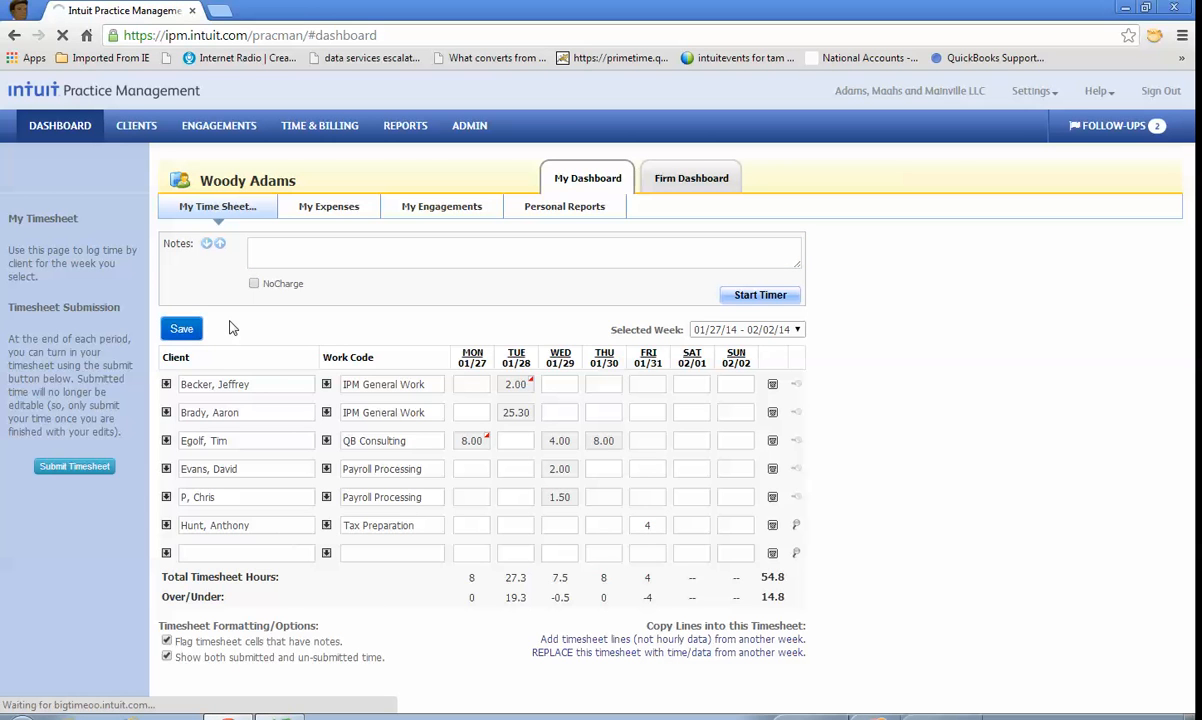
left_click(99, 474)
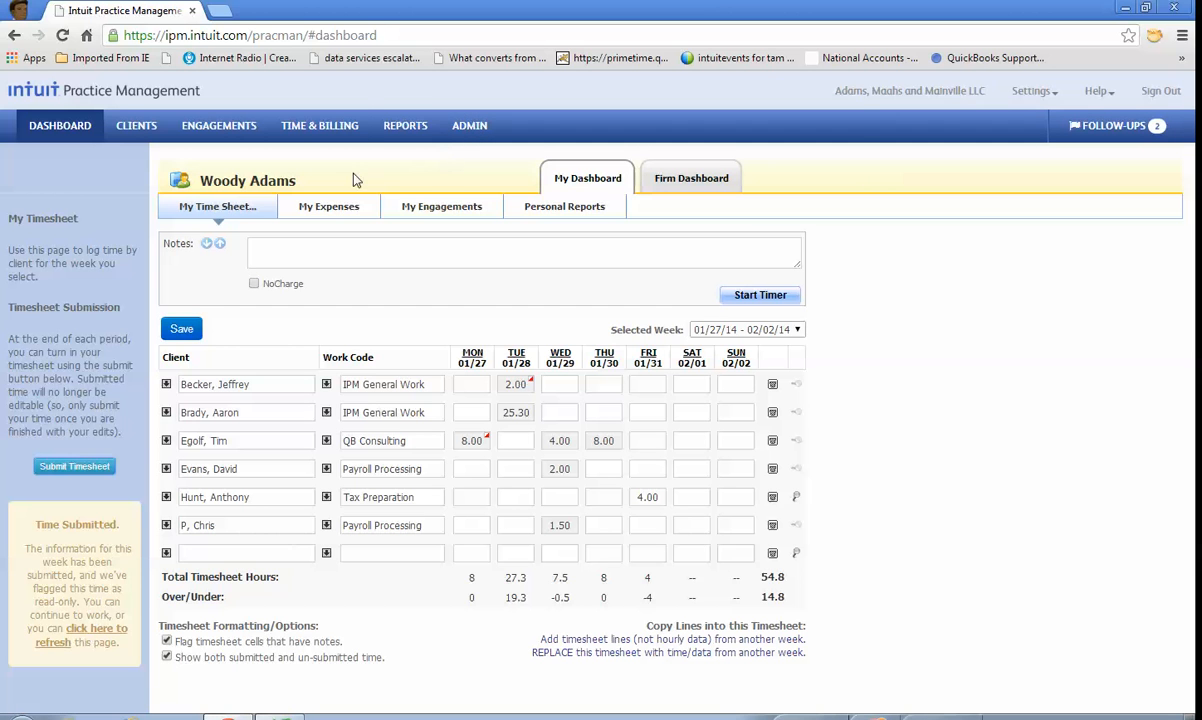
Step: Review the staff's submitted and unsubmitted time and expenses, and read the Creating Invoices getting-started guide
left_click(337, 128)
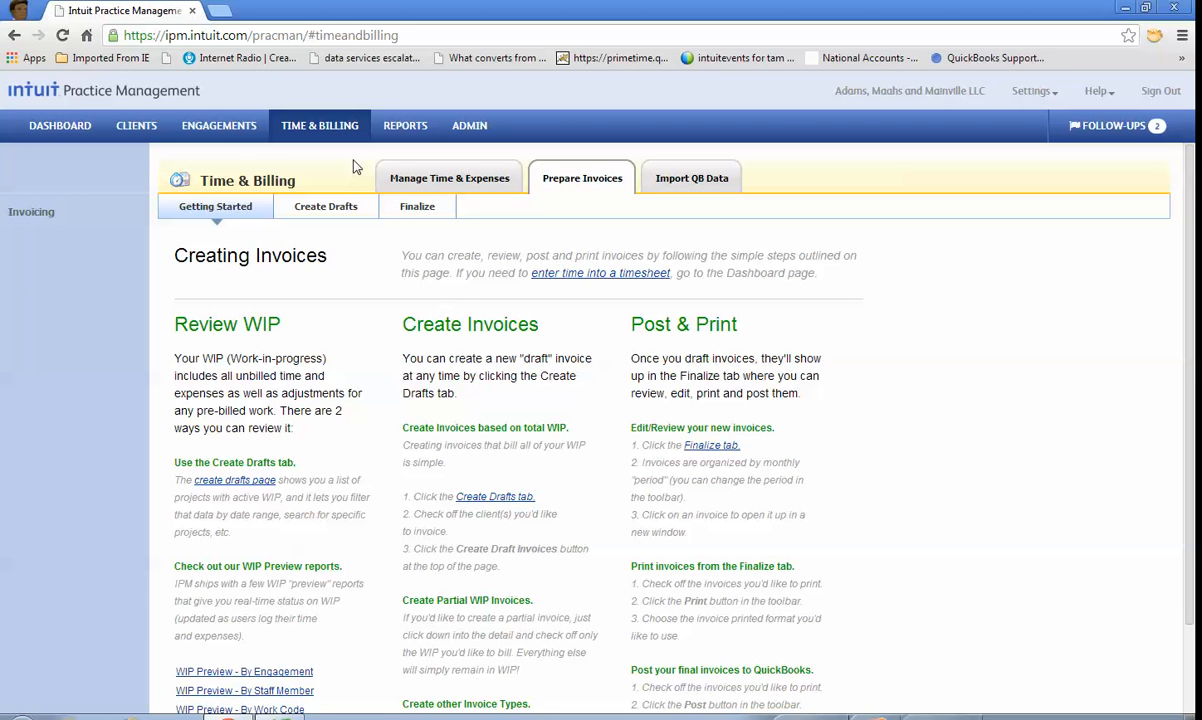
left_click(466, 180)
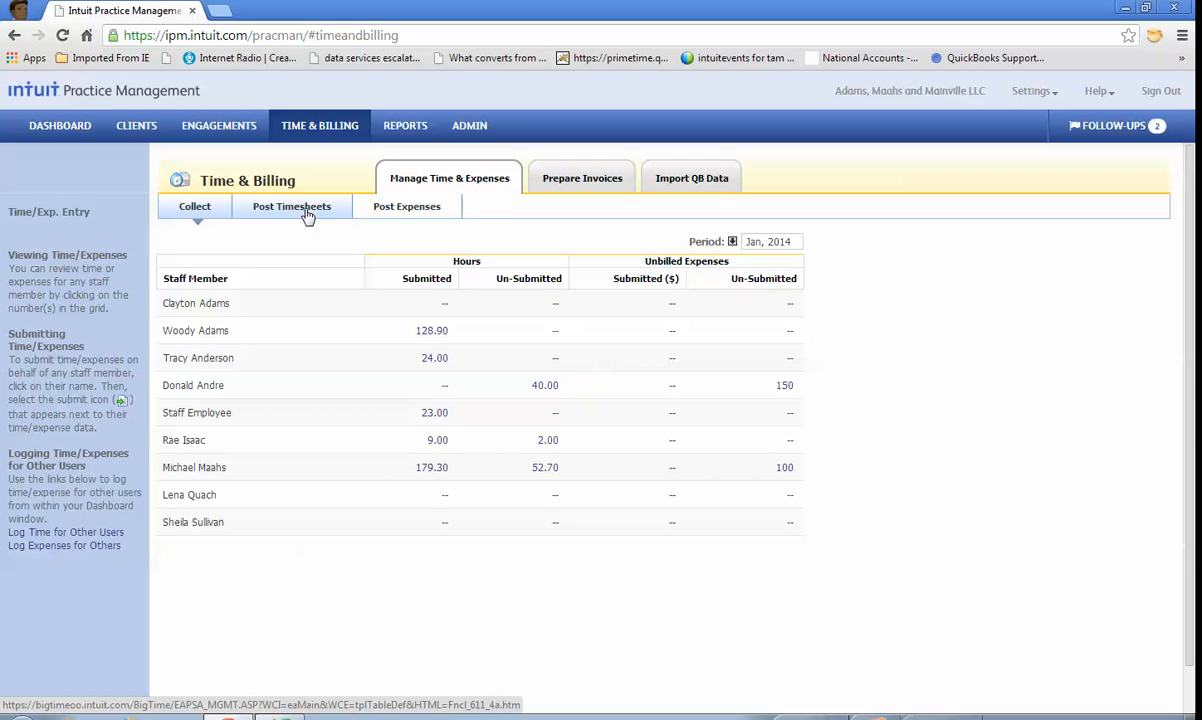
left_click(575, 182)
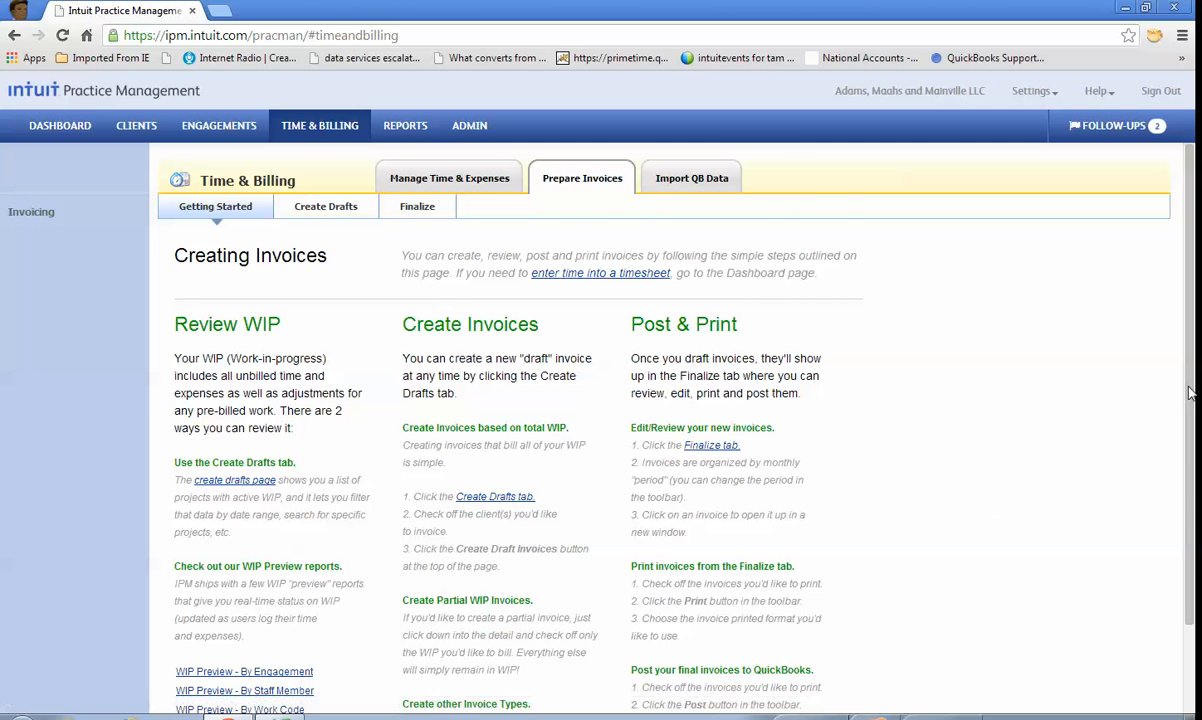
scroll(940, 490, "down", 1)
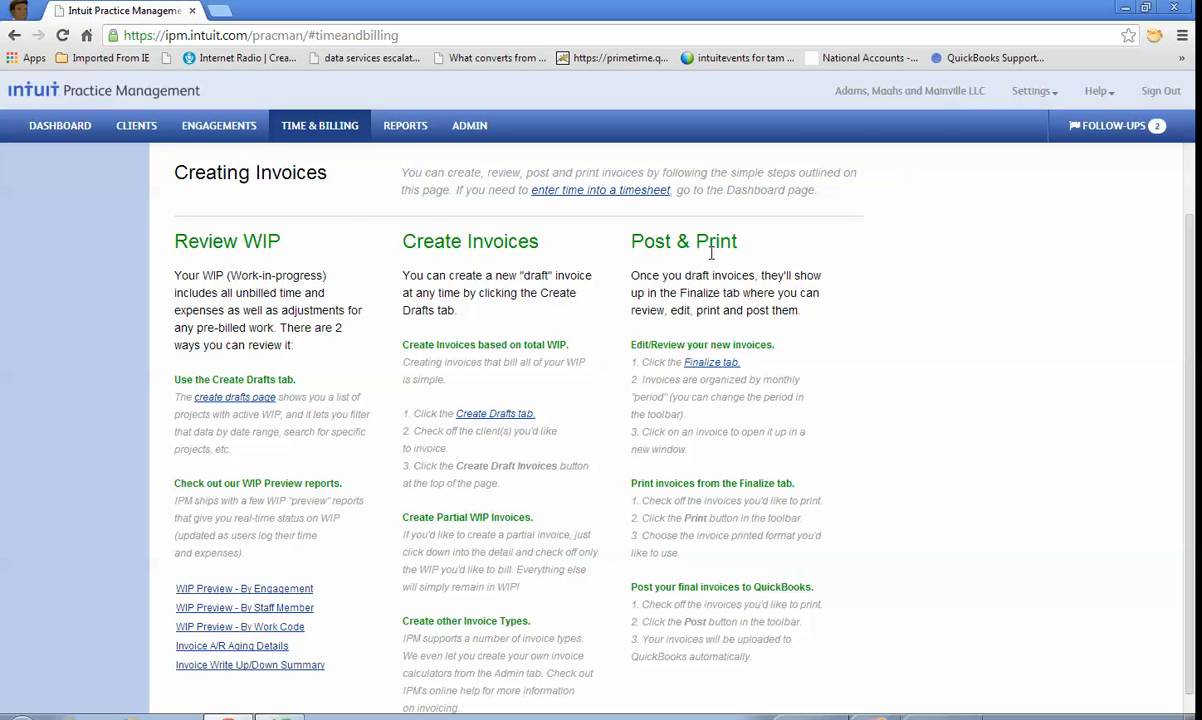
scroll(869, 364, "up", 1)
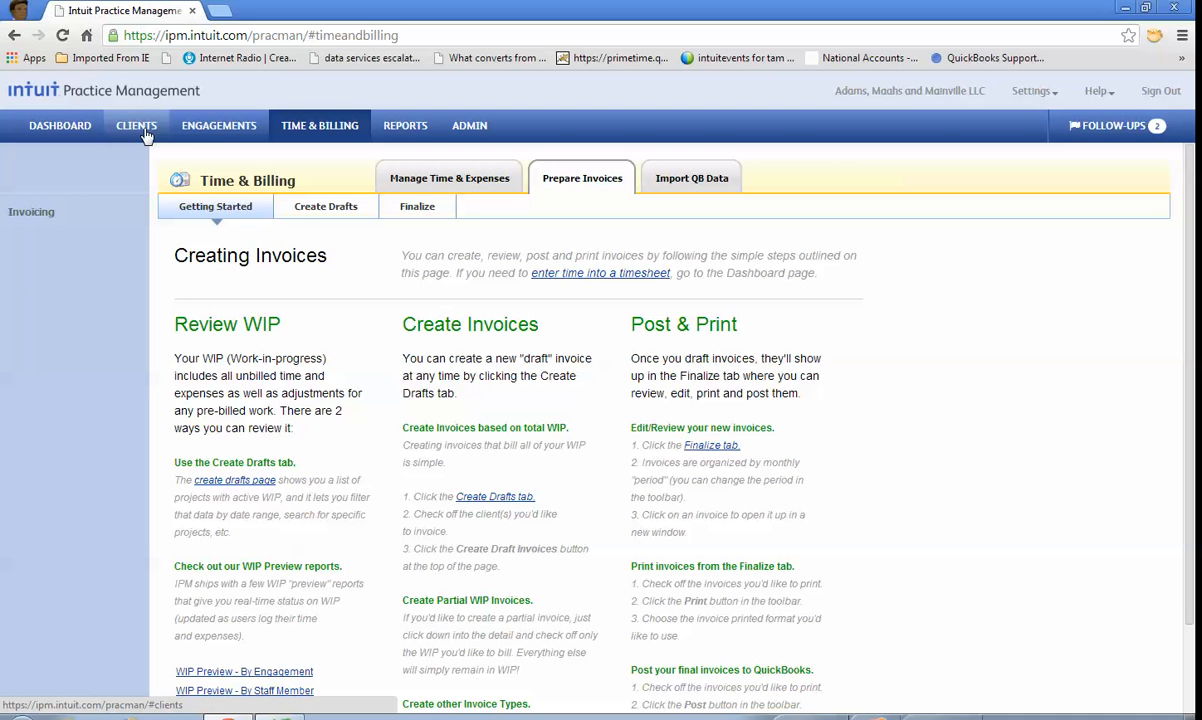
Step: Open the unbilled time detail of the first client in the draft invoices list and group its entries by date
left_click(333, 211)
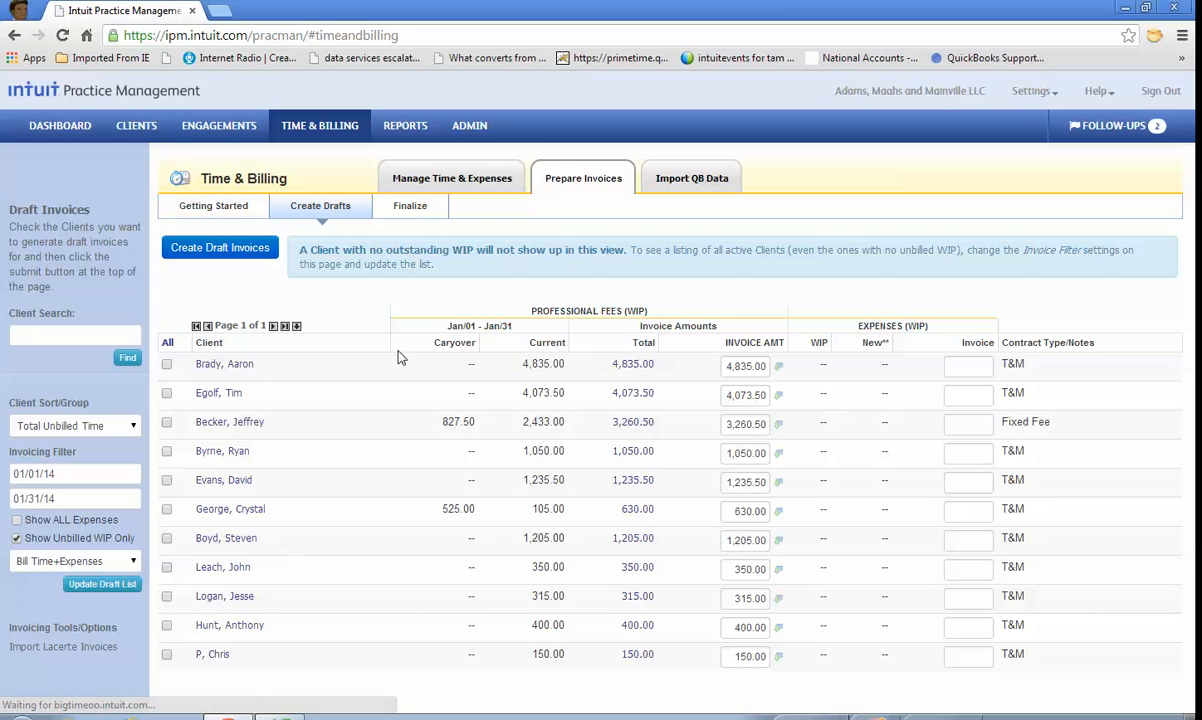
left_click(634, 366)
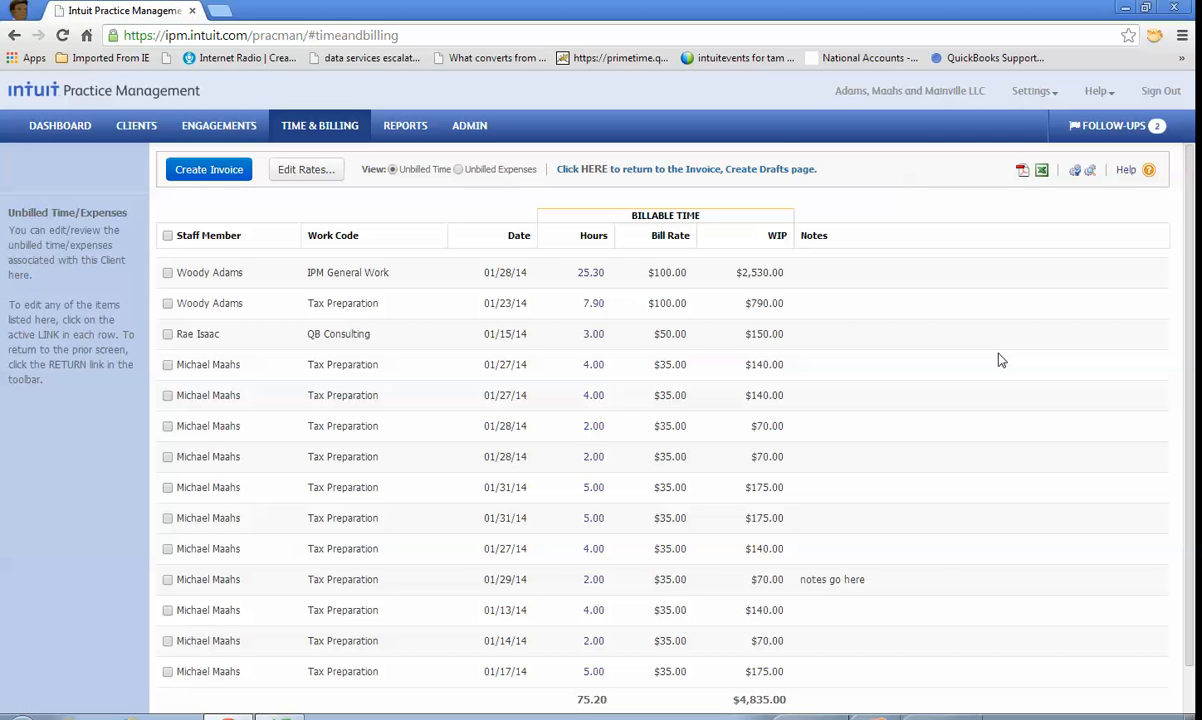
left_click(524, 239)
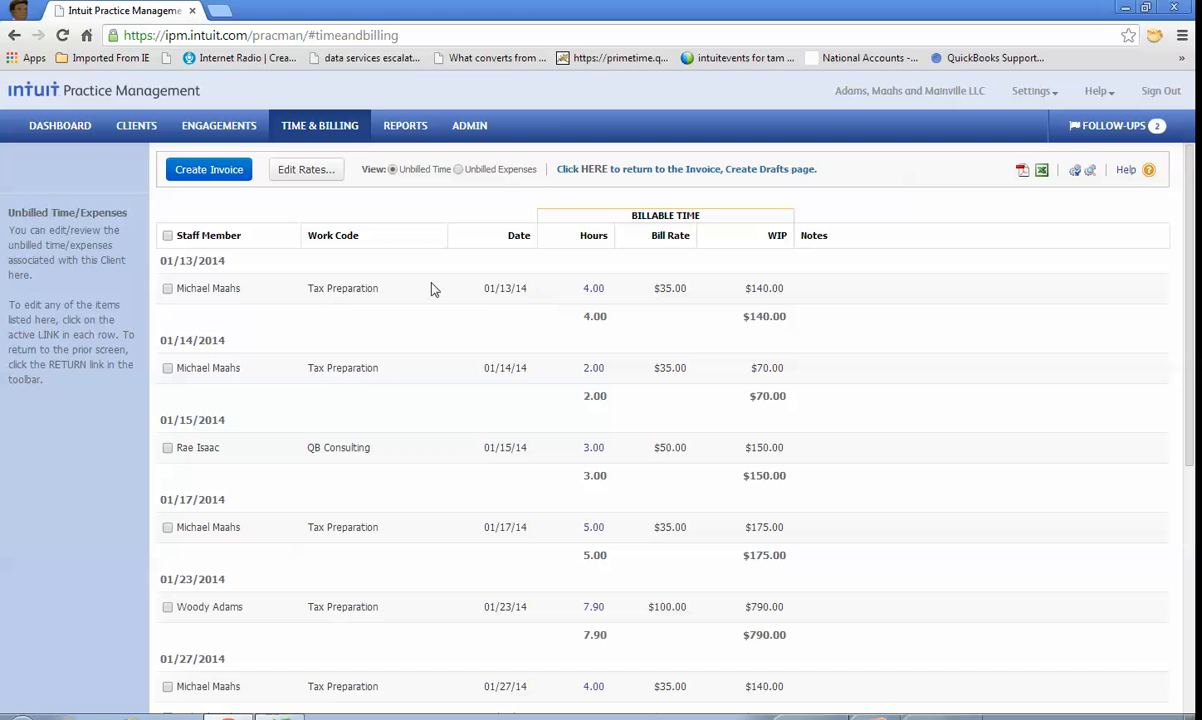
Step: Select the unbilled time entries dated 01/13, 01/14, 01/15, 01/17 and 01/23 and the first one dated 01/27
left_click(167, 288)
left_click(167, 369)
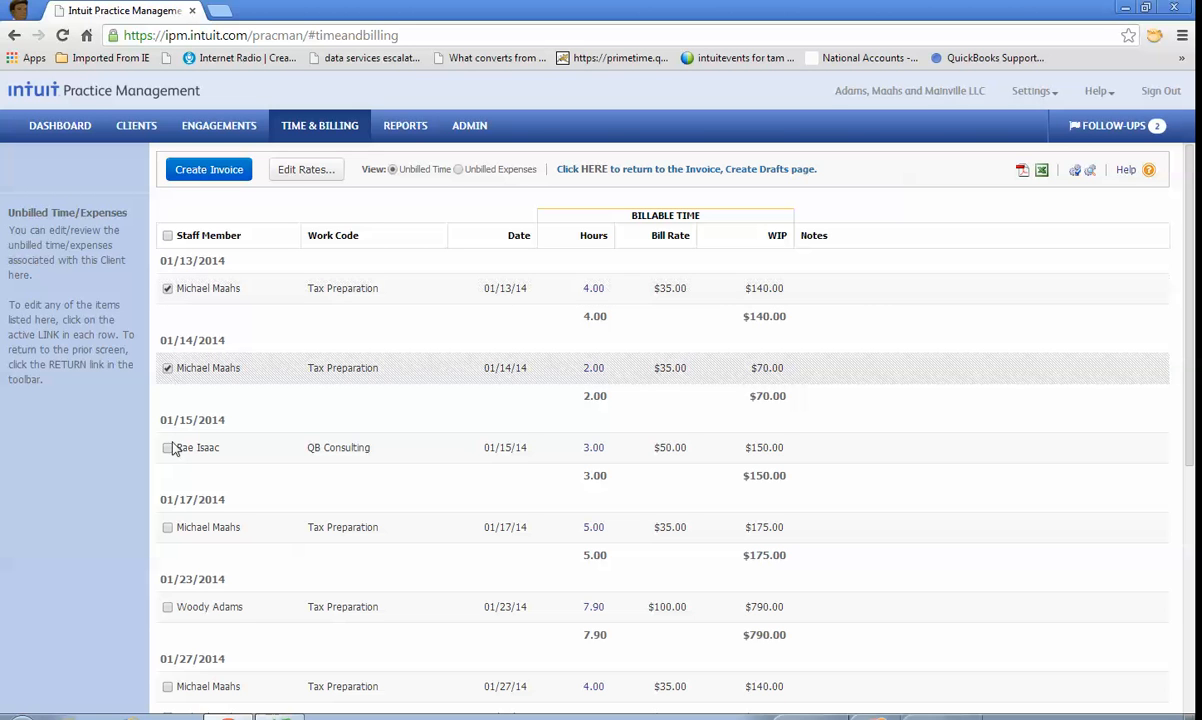
left_click(167, 448)
left_click(168, 608)
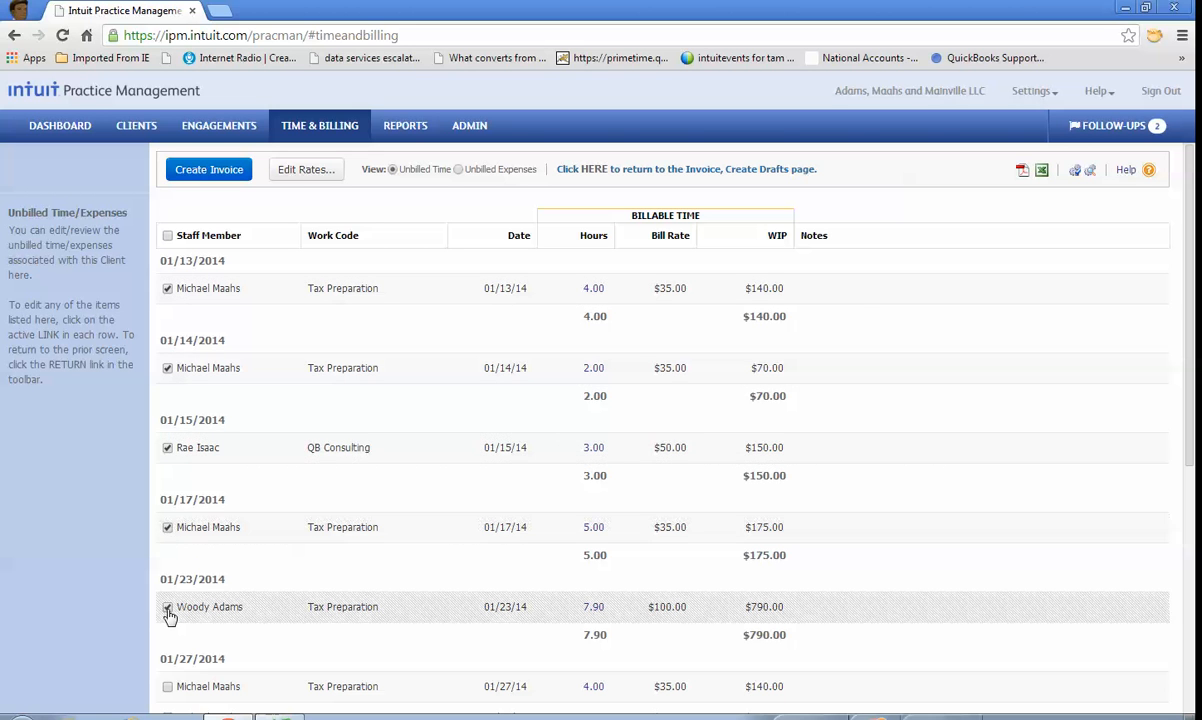
left_click(168, 687)
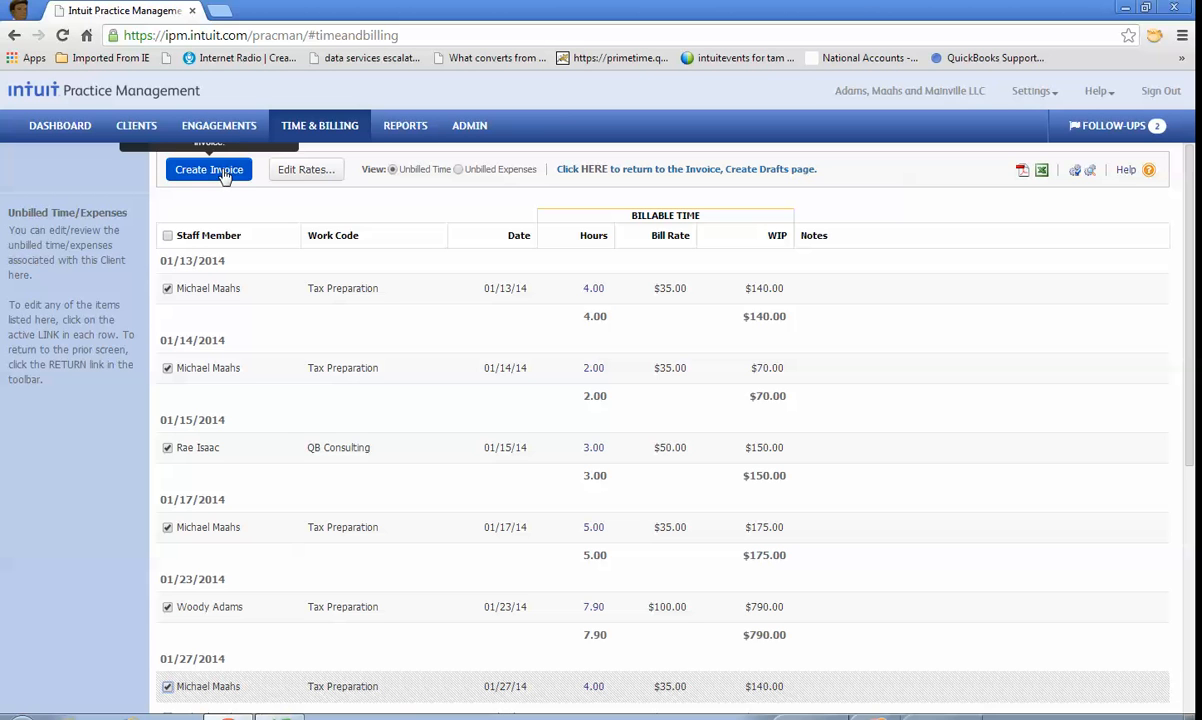
Step: Examine the client's billing rates, including the available base rate types, without changing anything
left_click(320, 171)
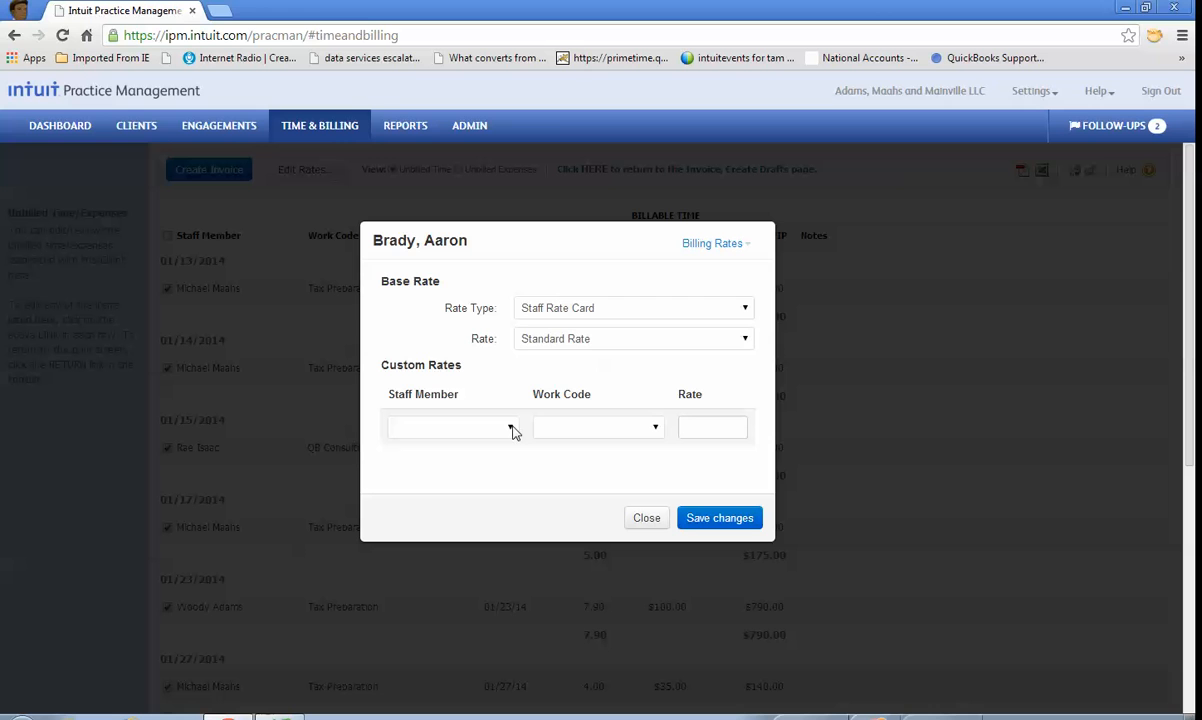
left_click(745, 311)
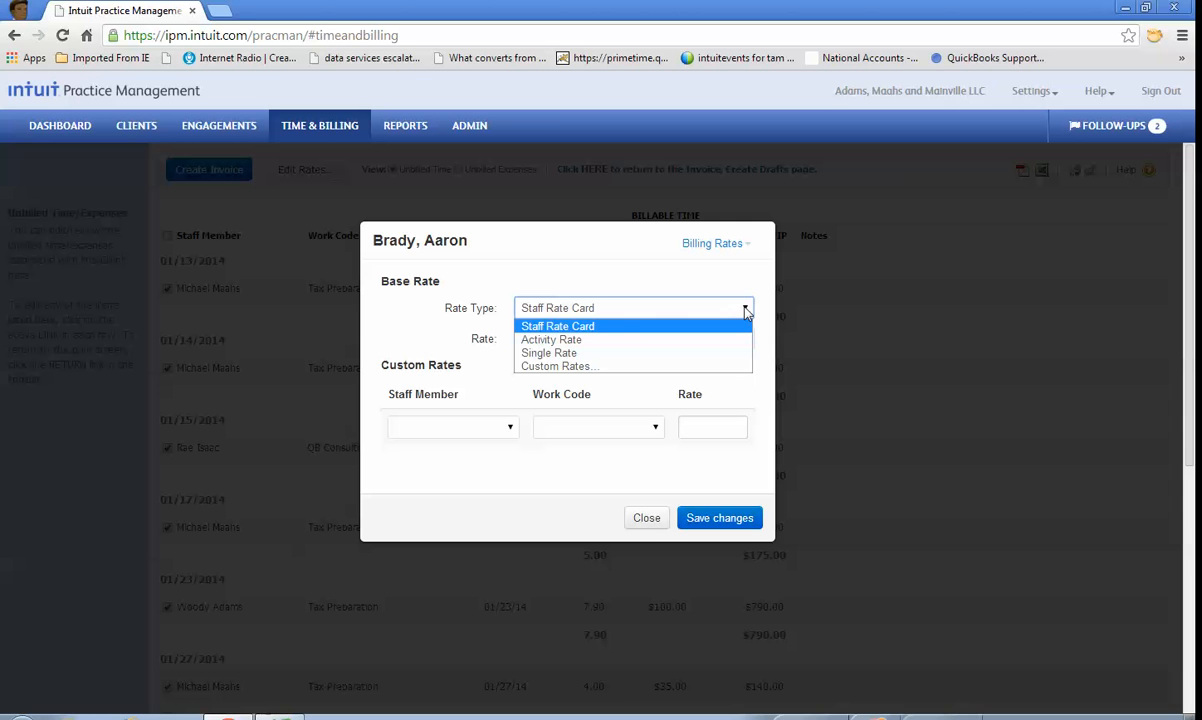
left_click(600, 246)
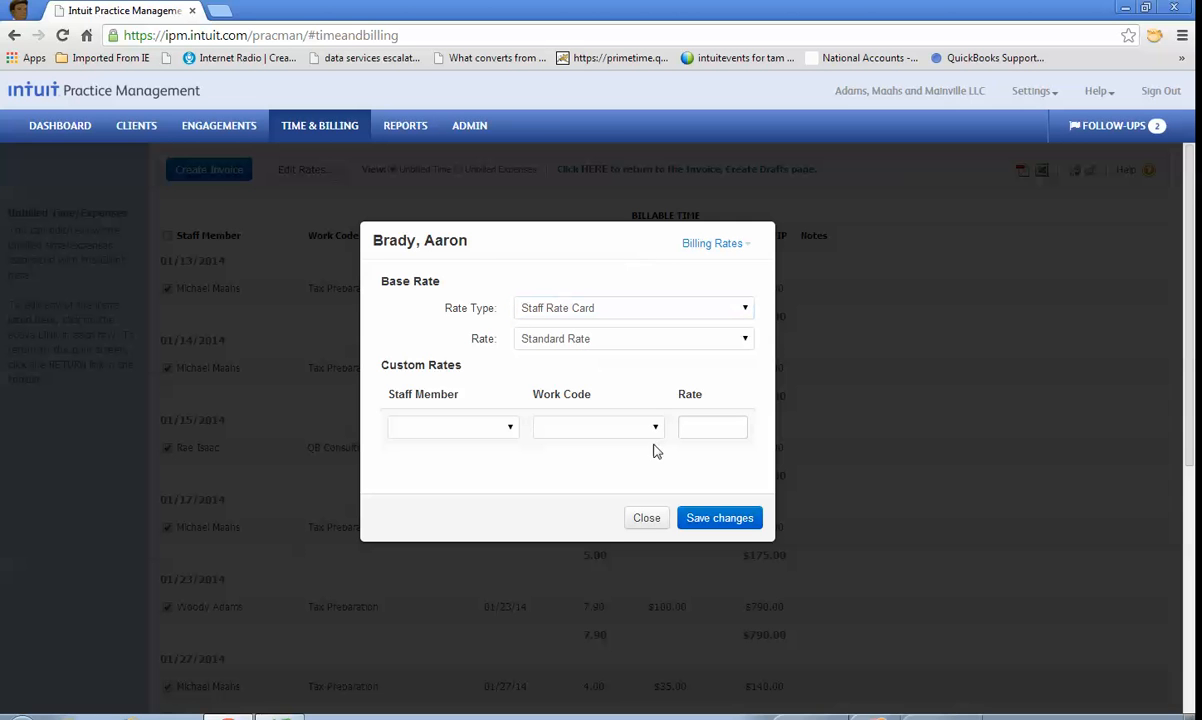
left_click(648, 519)
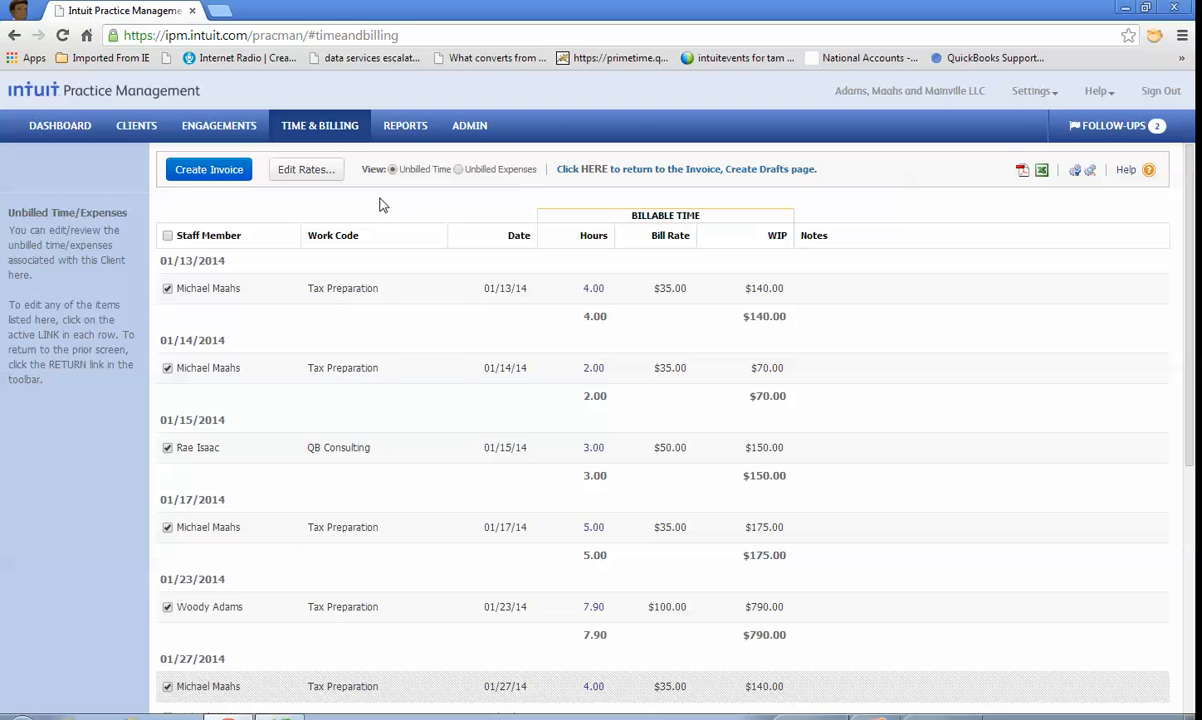
Step: Create a draft invoice from the selected time entries and return to the draft invoices list
left_click(221, 172)
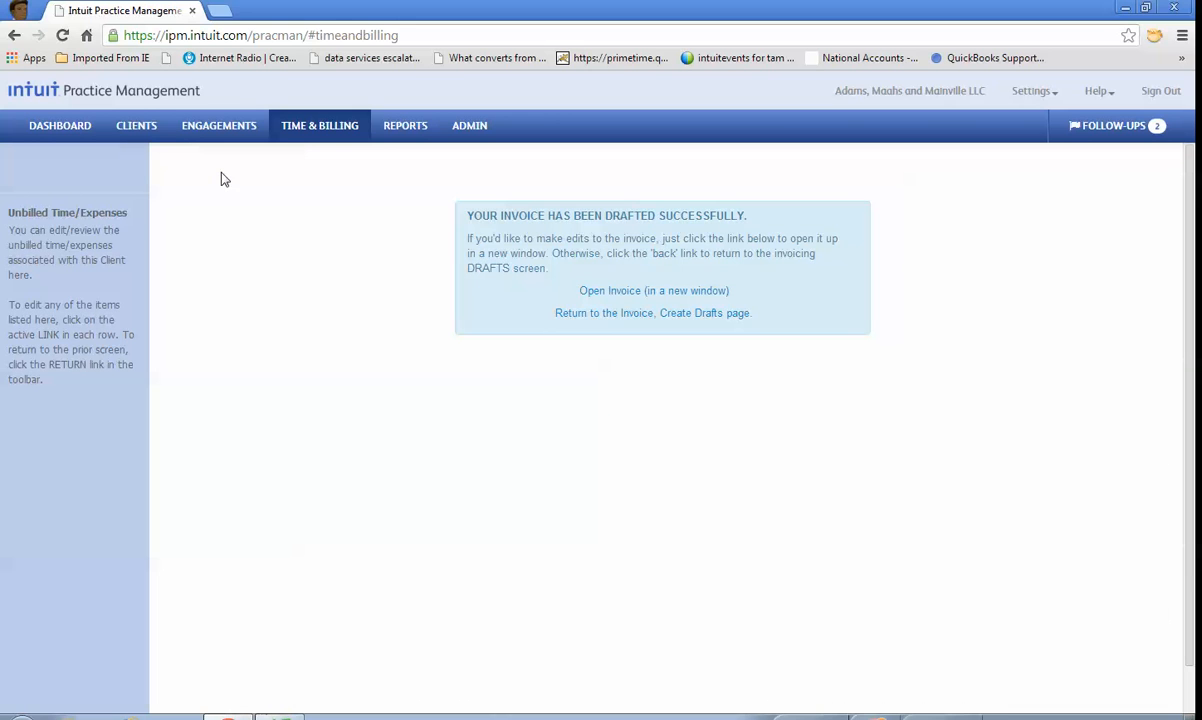
left_click(637, 316)
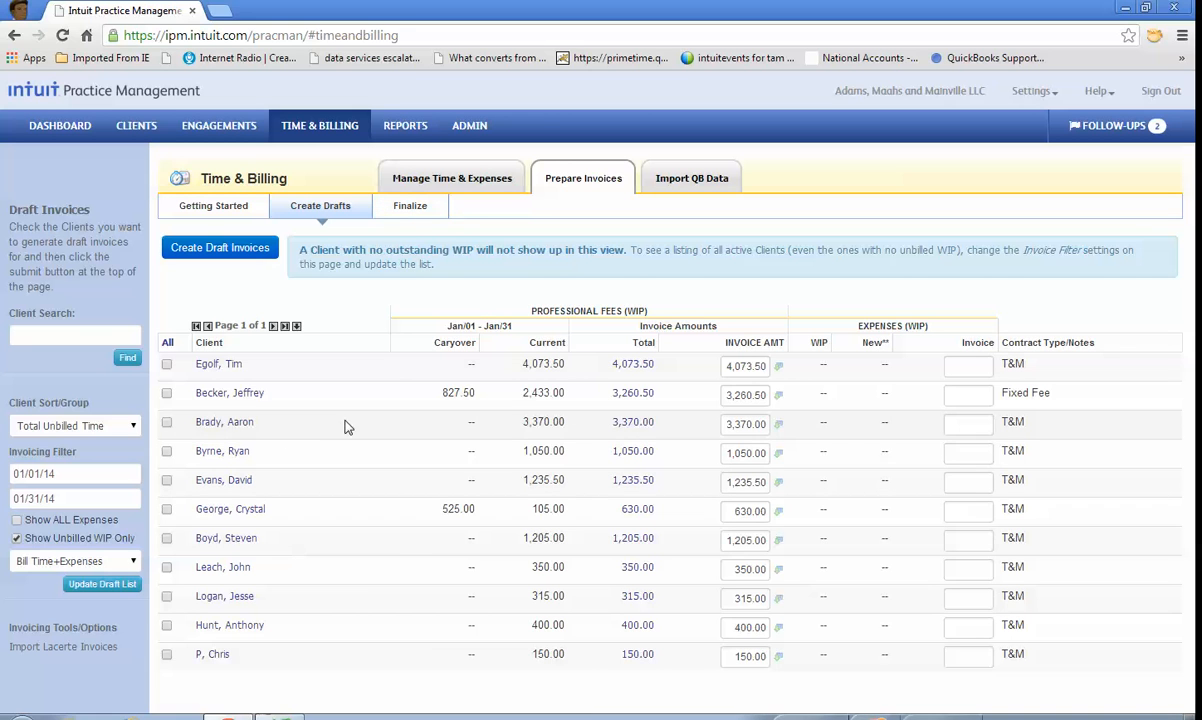
Step: Open the invoice settings of the partially invoiced client and look at the other available settings sections
left_click(238, 428)
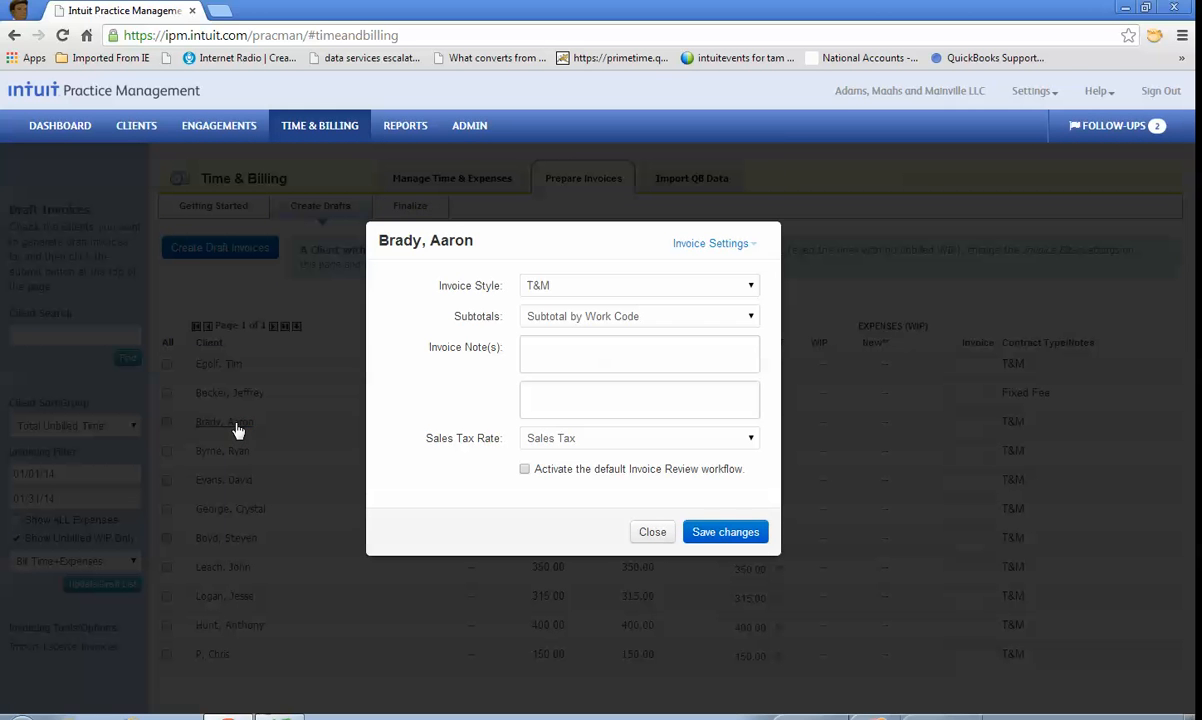
left_click(757, 247)
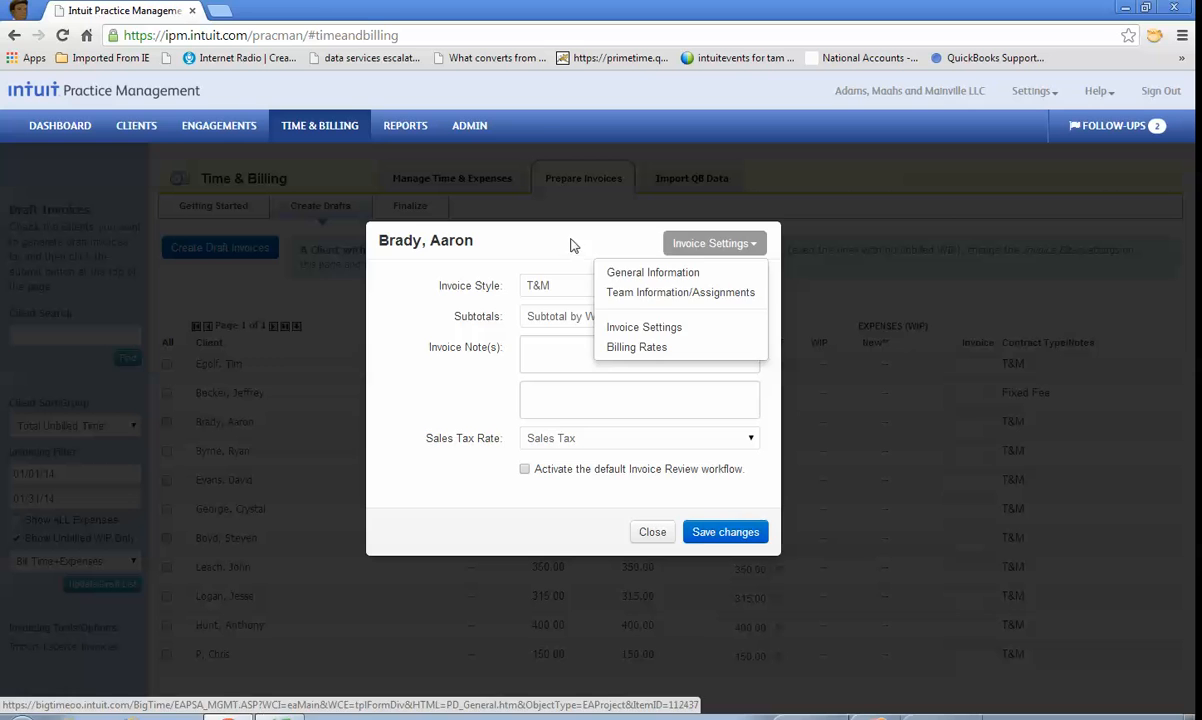
left_click(538, 228)
Step: Try the Fixed Fee invoice style, return it to T&M and close the client's invoice settings without saving
left_click(752, 288)
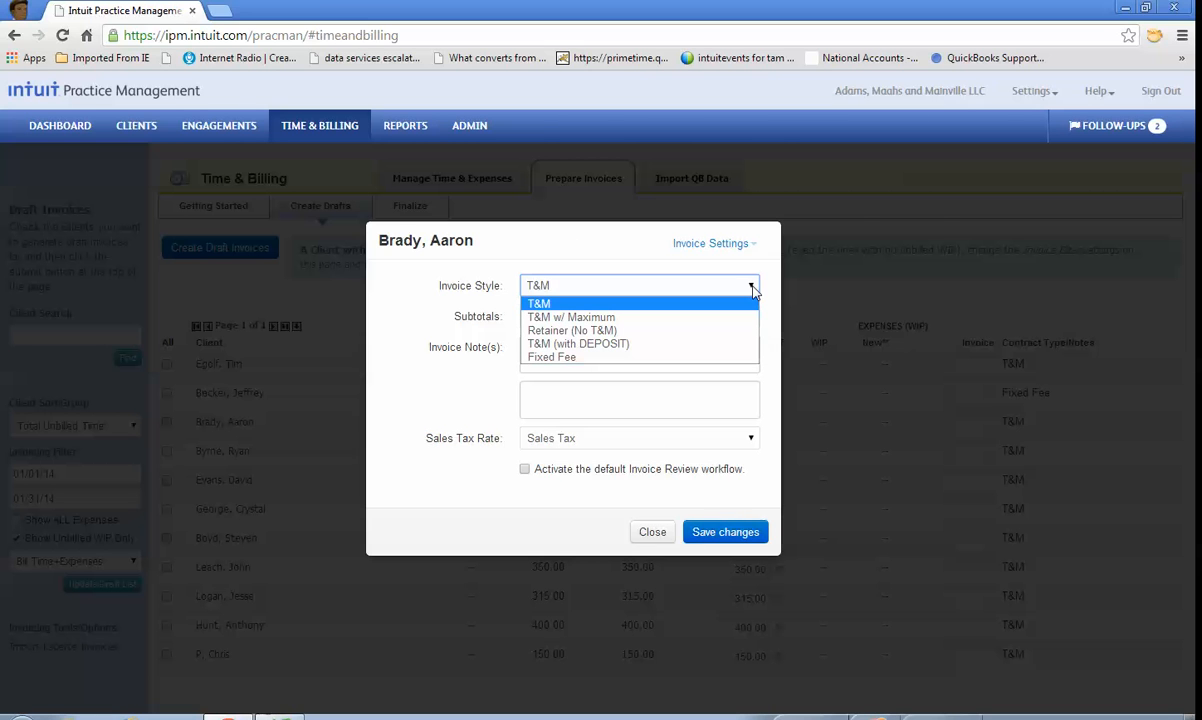
left_click(606, 357)
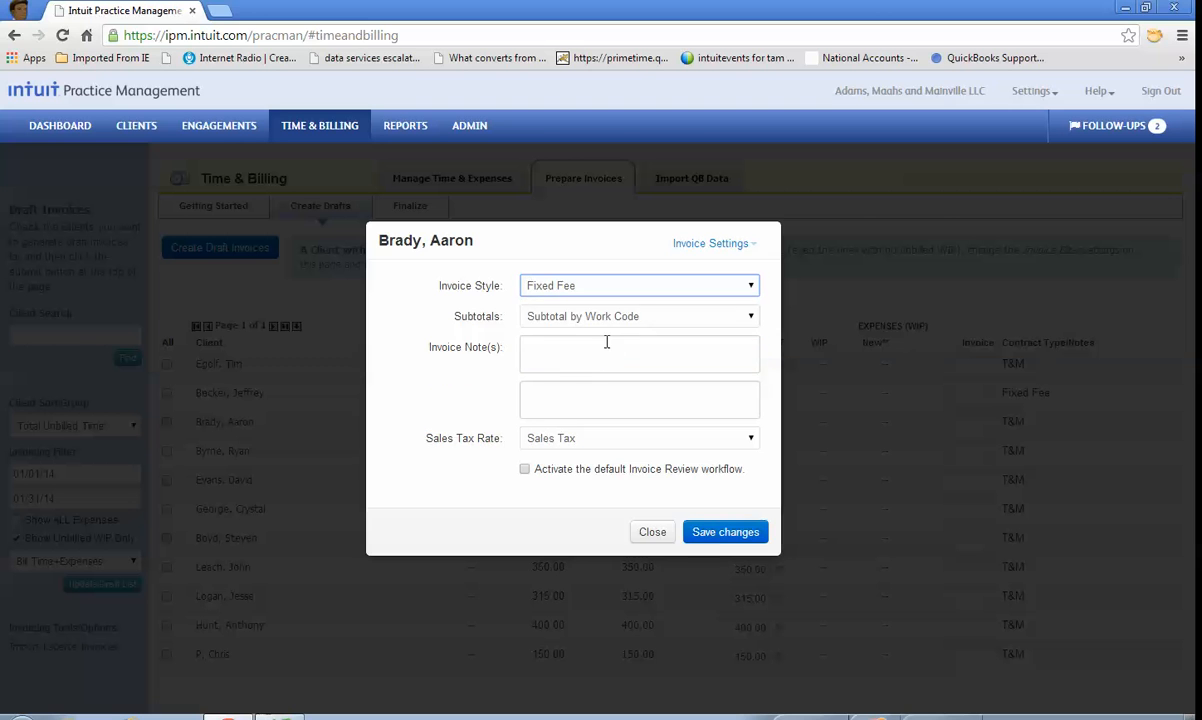
left_click(527, 313)
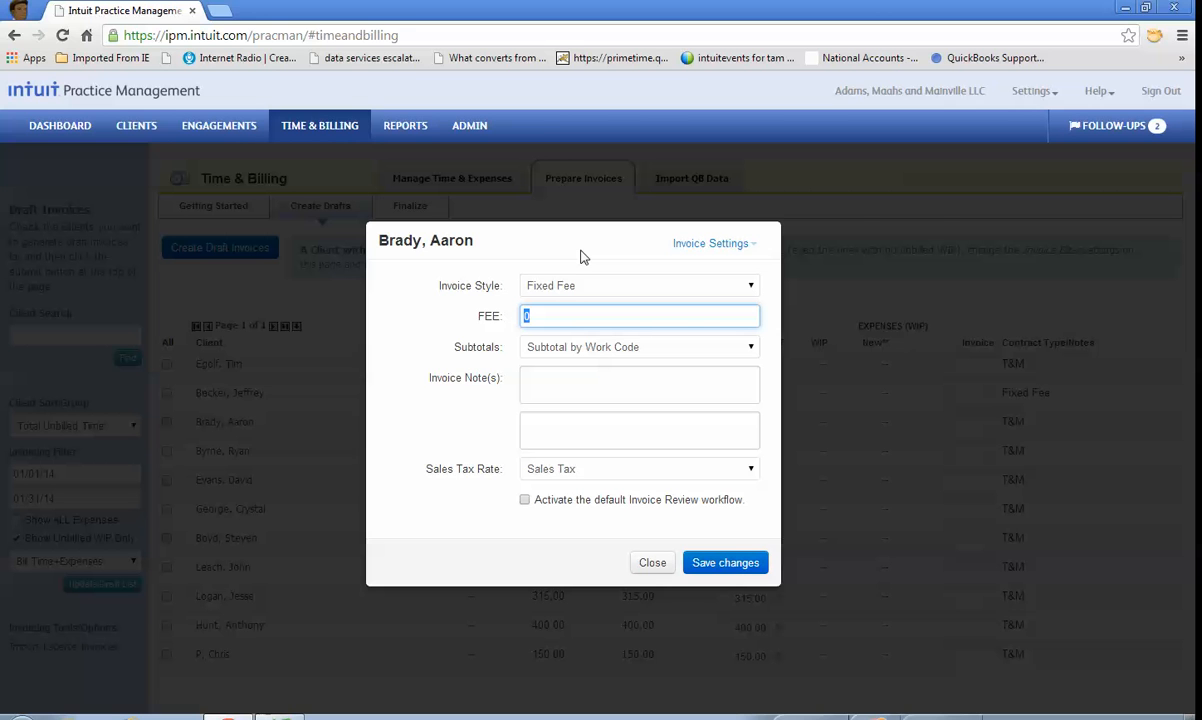
left_click(751, 286)
left_click(569, 304)
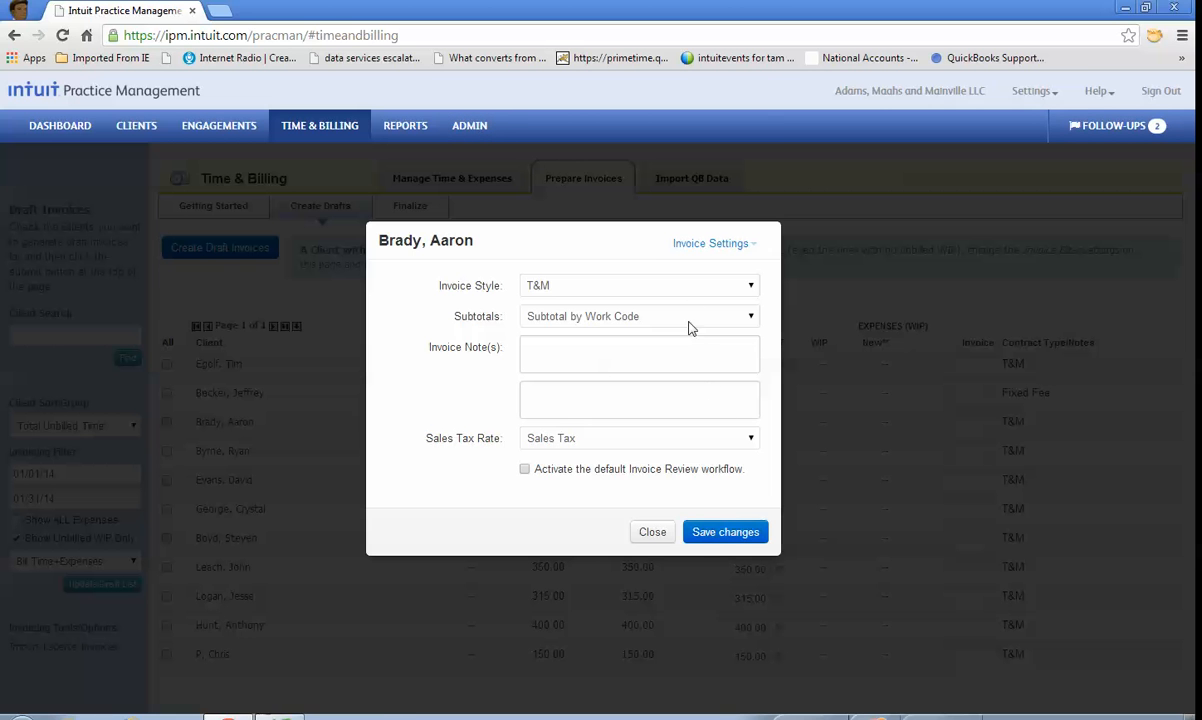
left_click(652, 532)
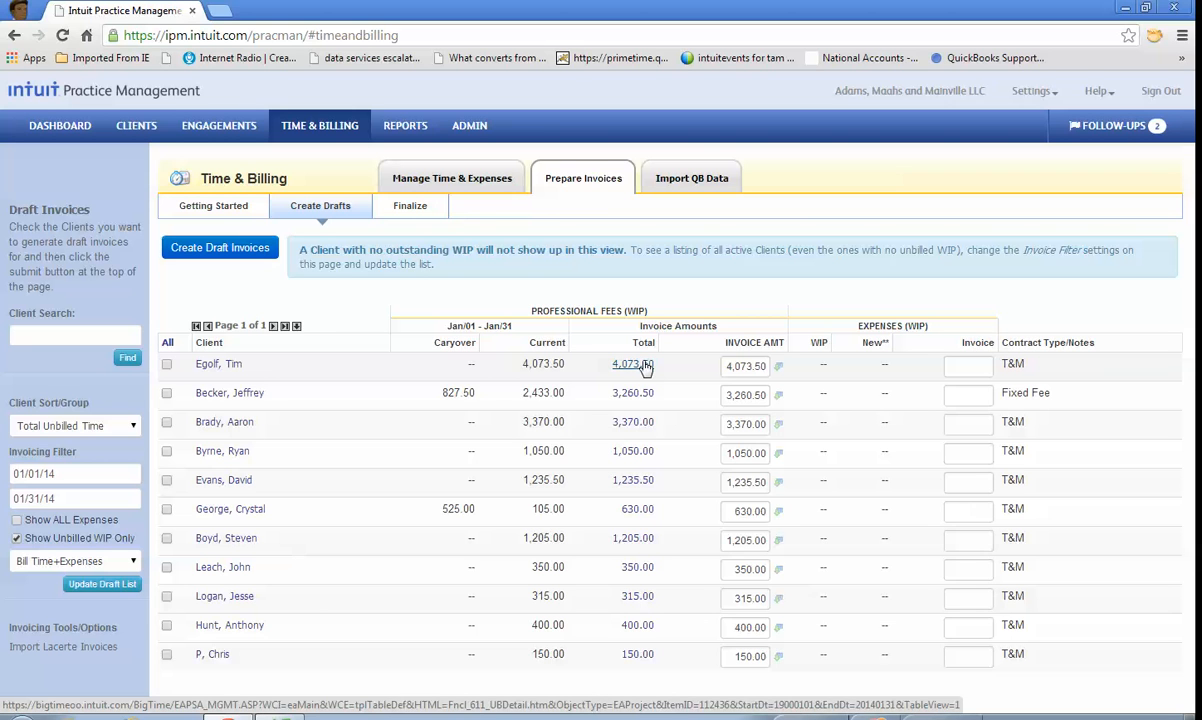
left_click(728, 424)
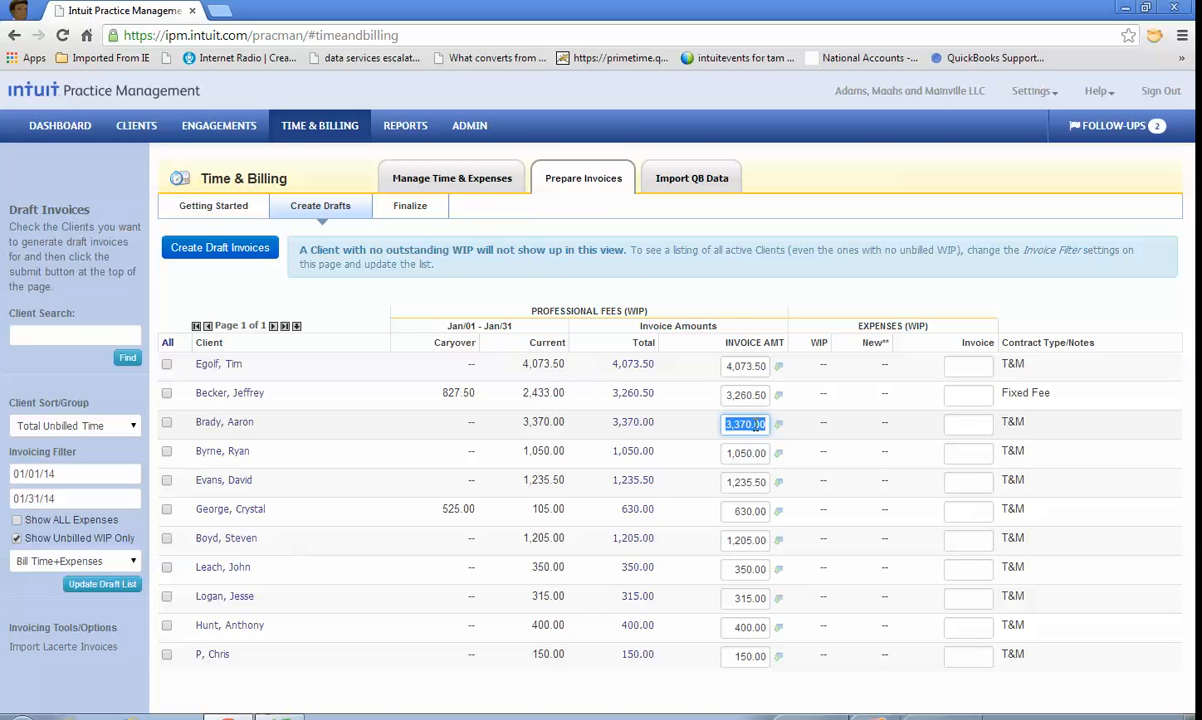
left_click(438, 285)
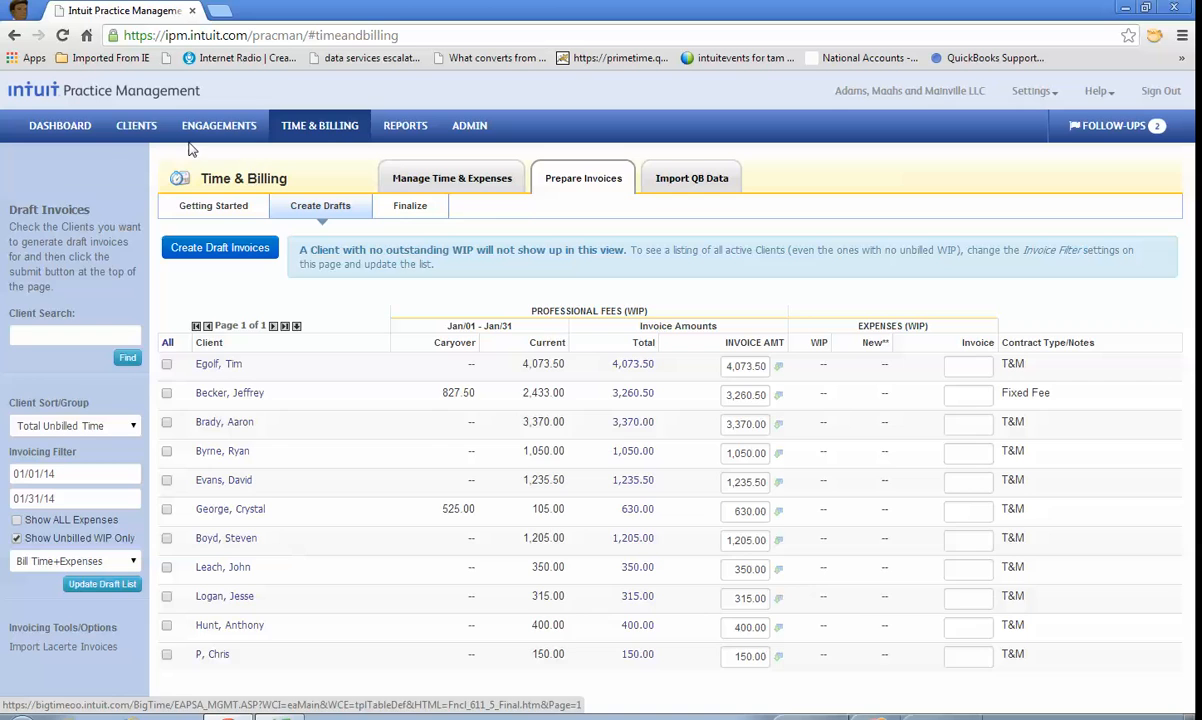
Step: Open the client record of the Fixed Fee client and view its billing history
left_click(145, 127)
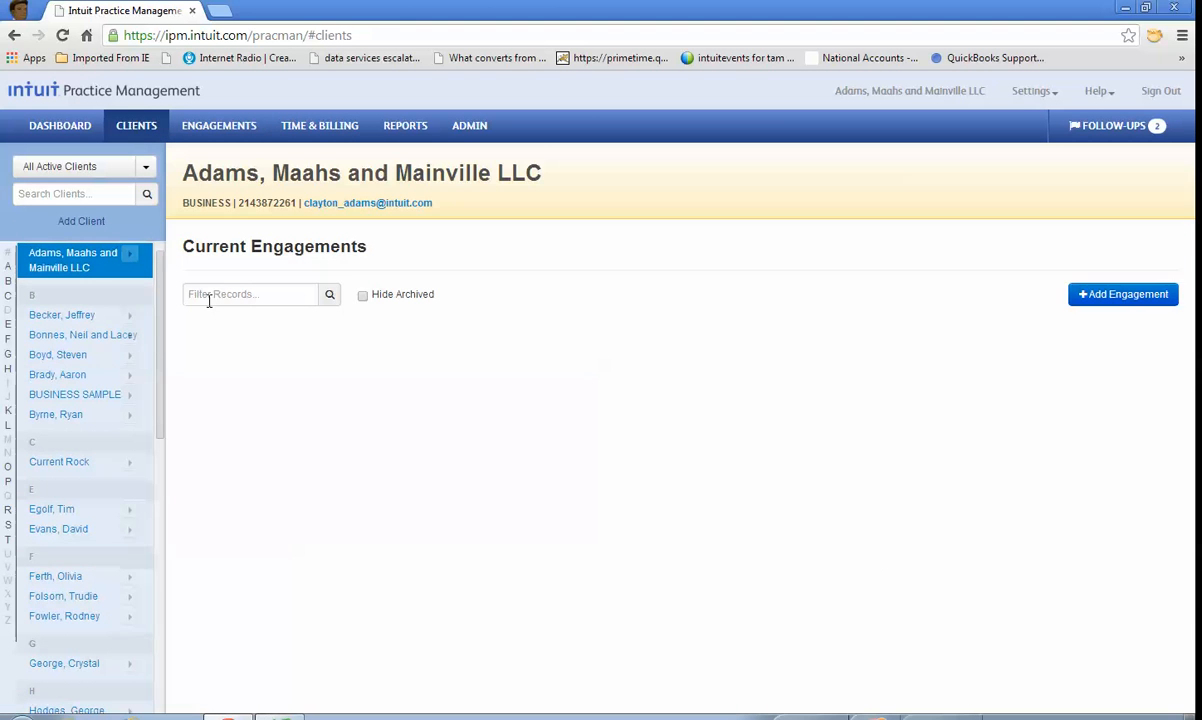
left_click(62, 316)
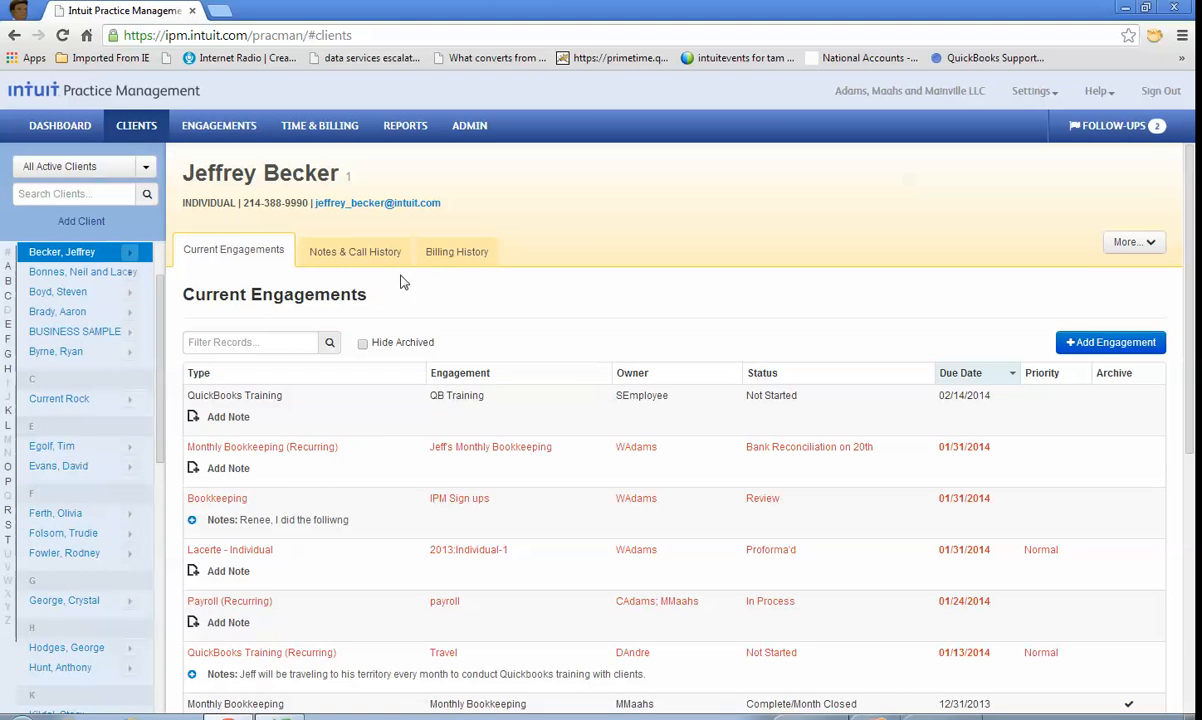
left_click(445, 249)
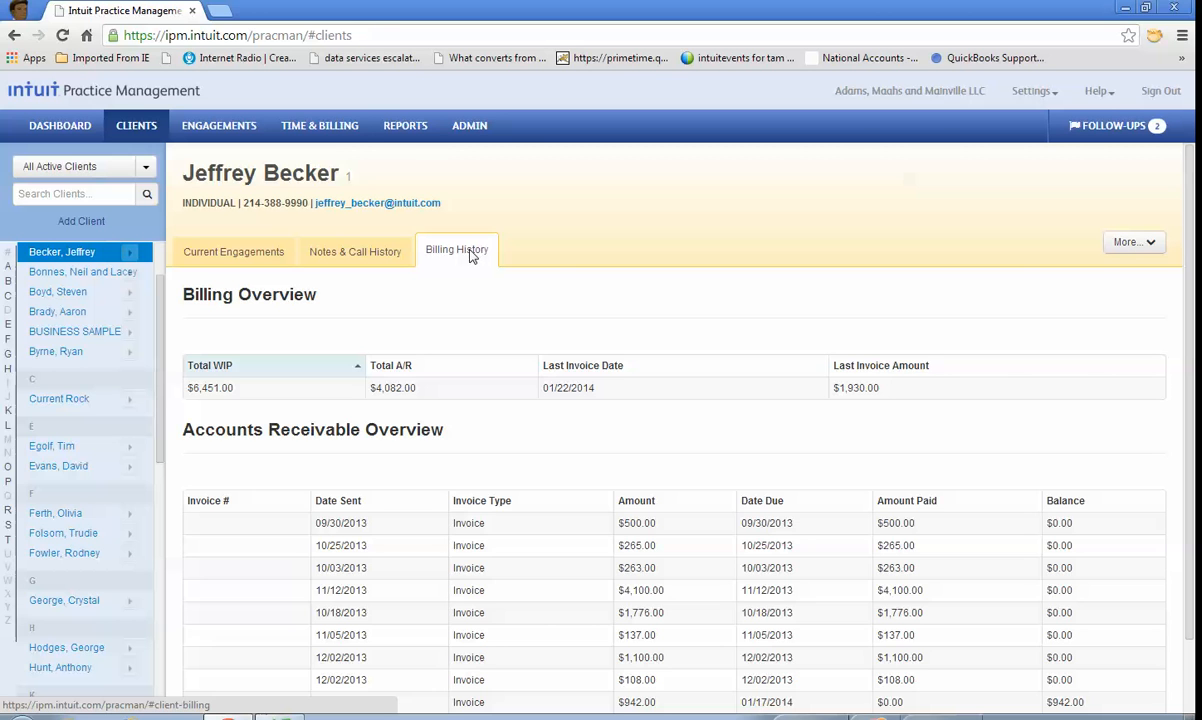
Step: Select the 01/31/14 draft invoice for 1,465.00 in the Finalize list and open its invoice detail
left_click(322, 128)
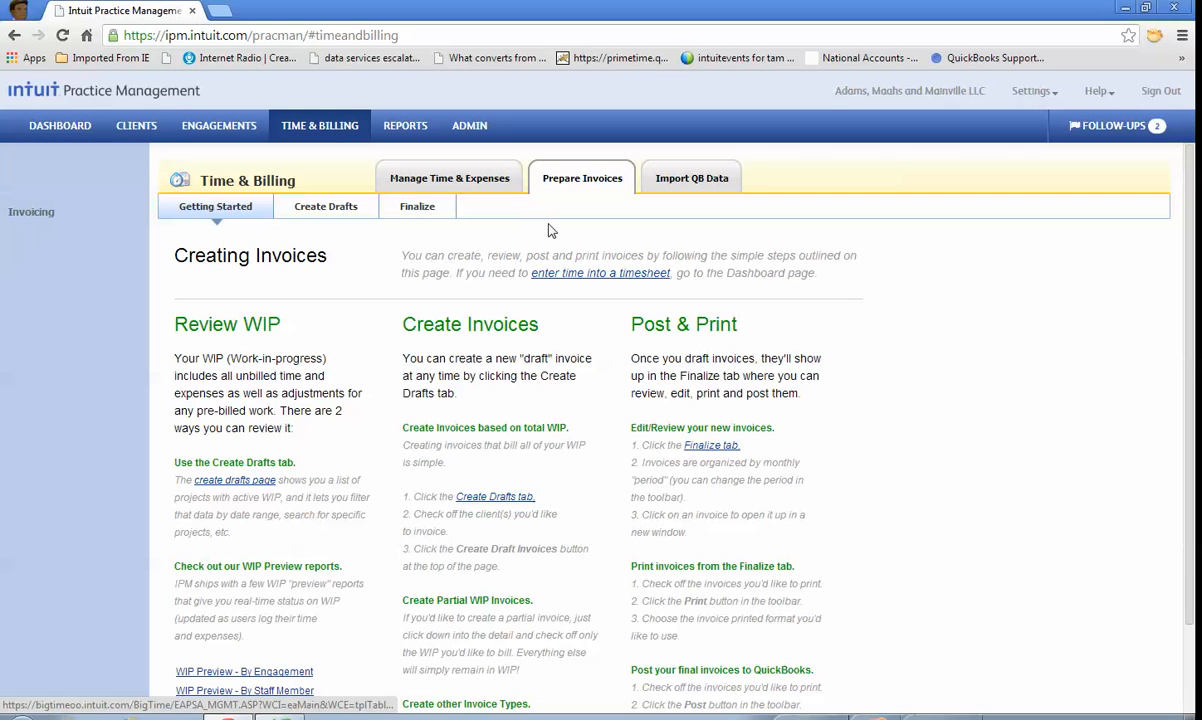
left_click(418, 210)
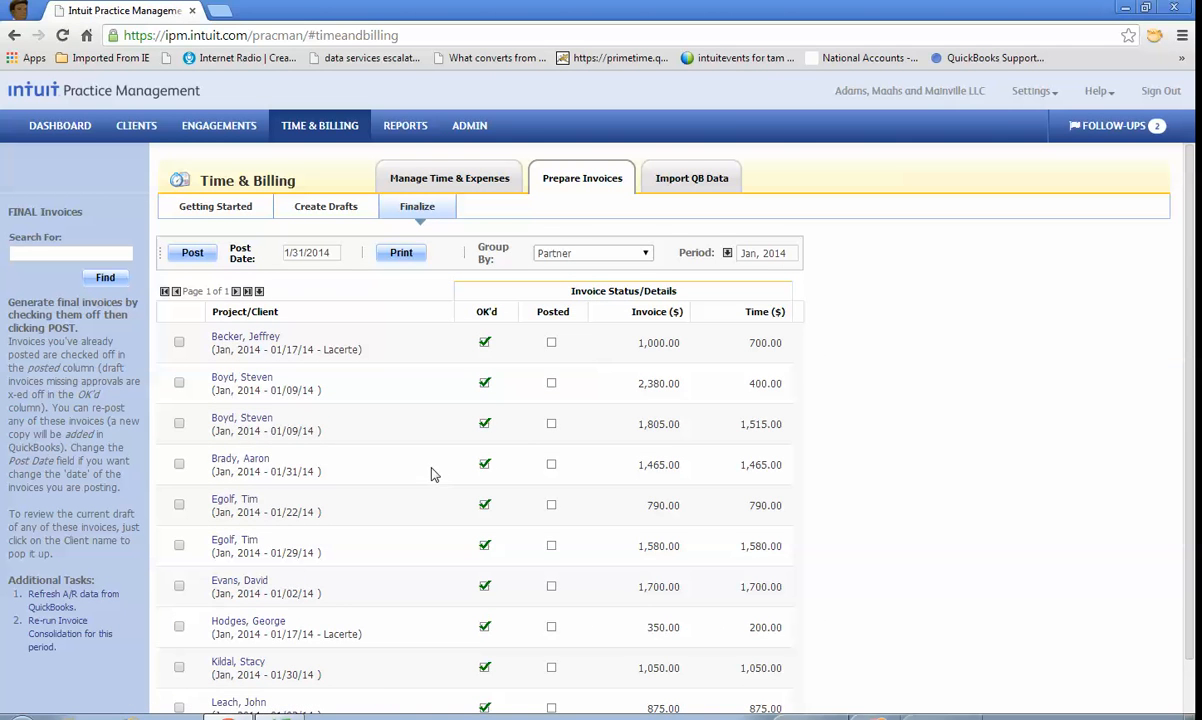
left_click(179, 464)
left_click(242, 459)
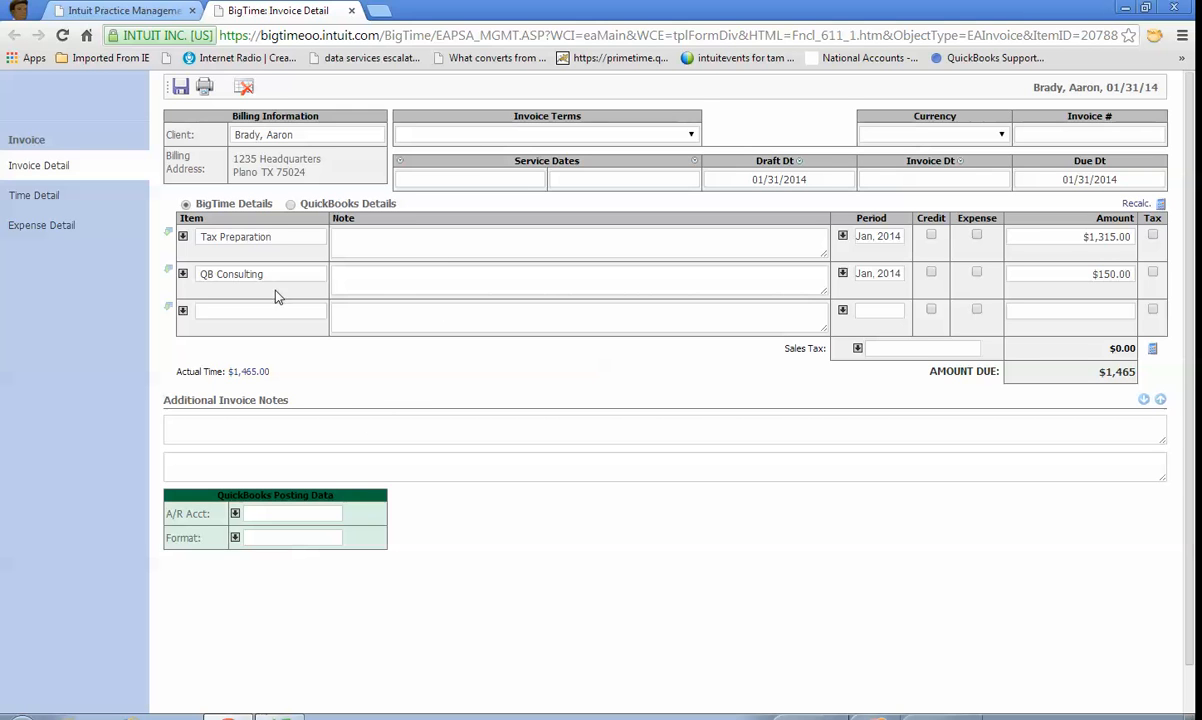
Step: Generate a PDF print of the invoice using the Time/Expense Detail ONLY (Grouped) report
left_click(204, 88)
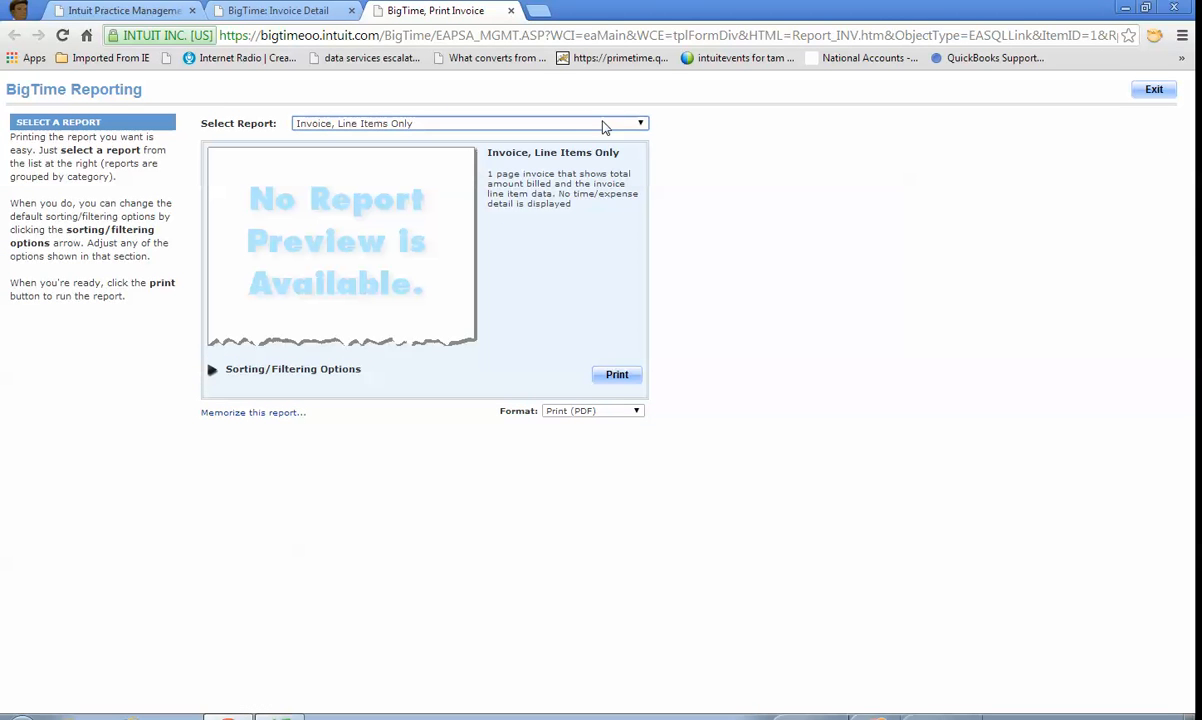
left_click(641, 124)
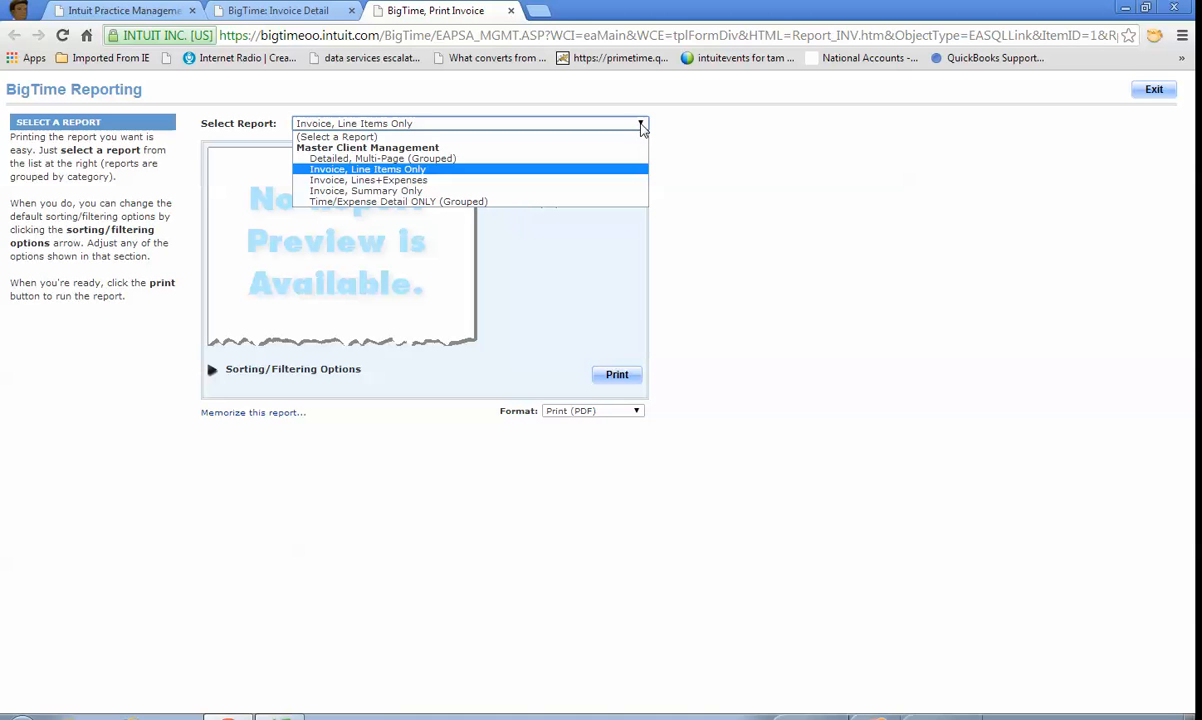
left_click(443, 204)
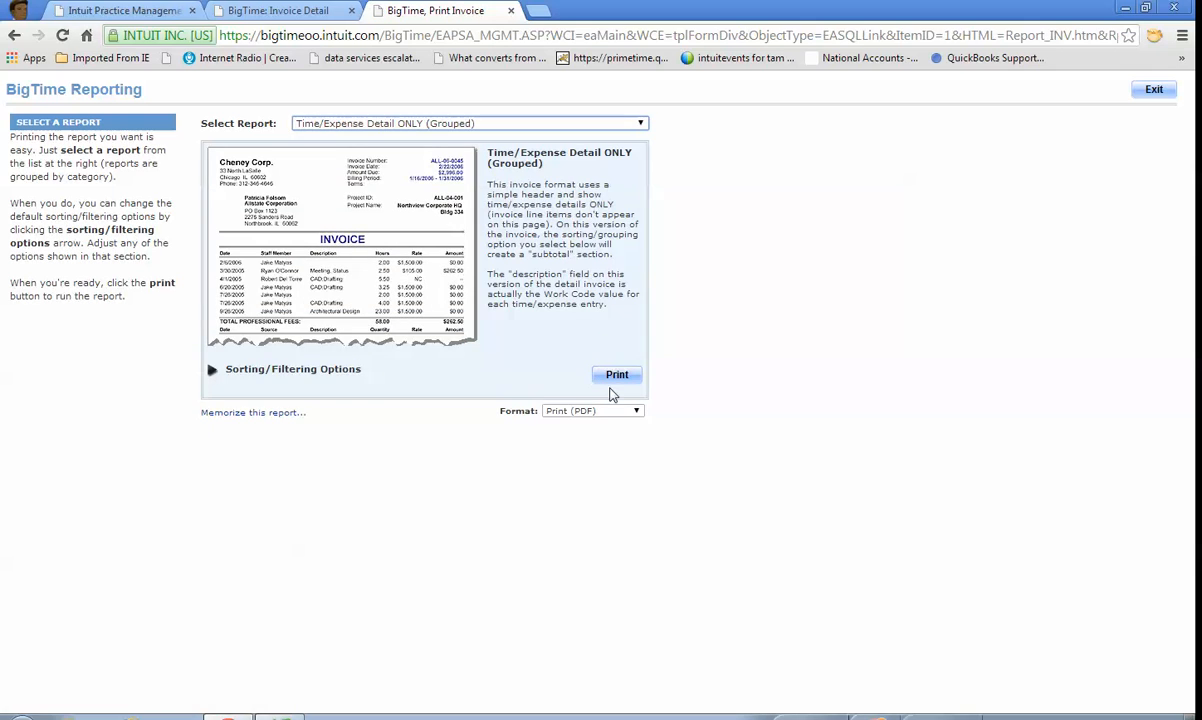
left_click(616, 377)
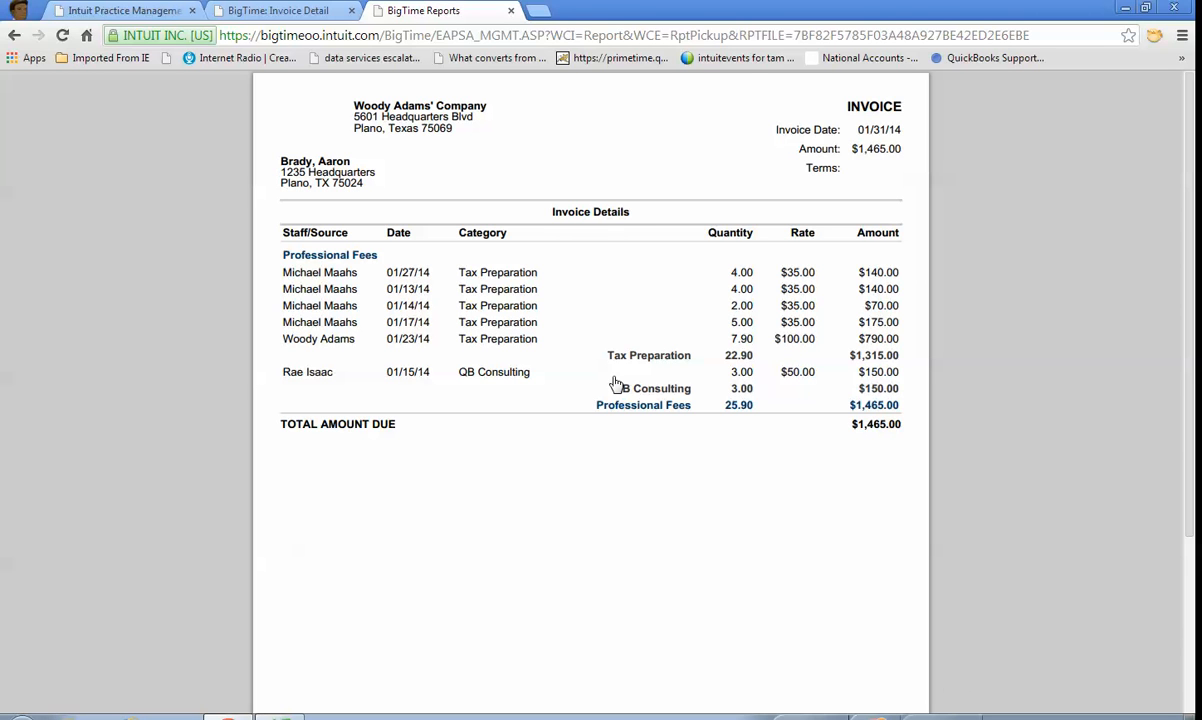
Step: Close the printed invoice and its detail page, and post the selected invoice with the post date 1/31/2014
left_click(511, 14)
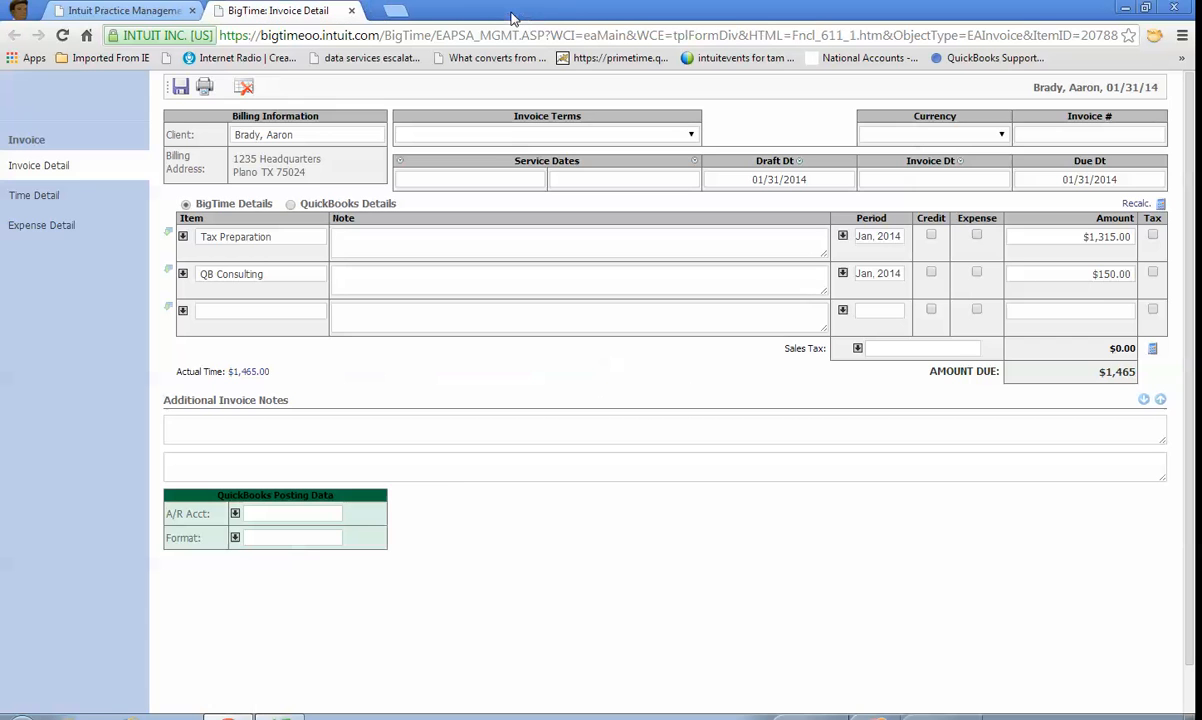
left_click(352, 14)
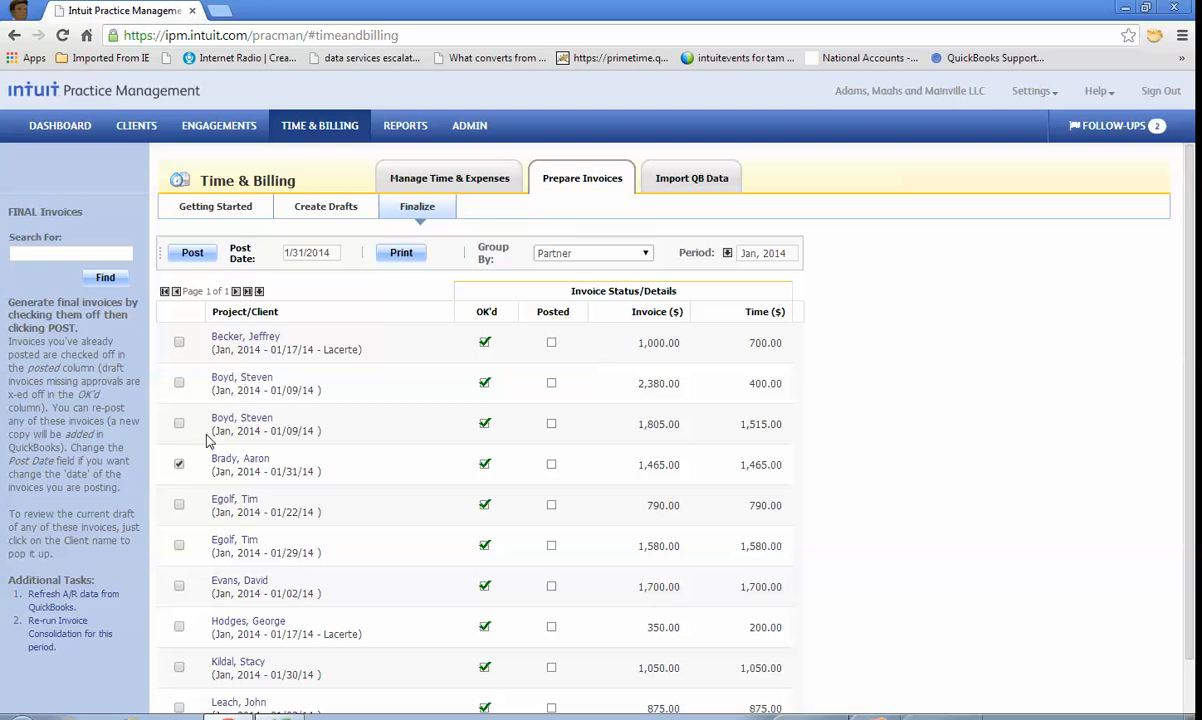
left_click(193, 255)
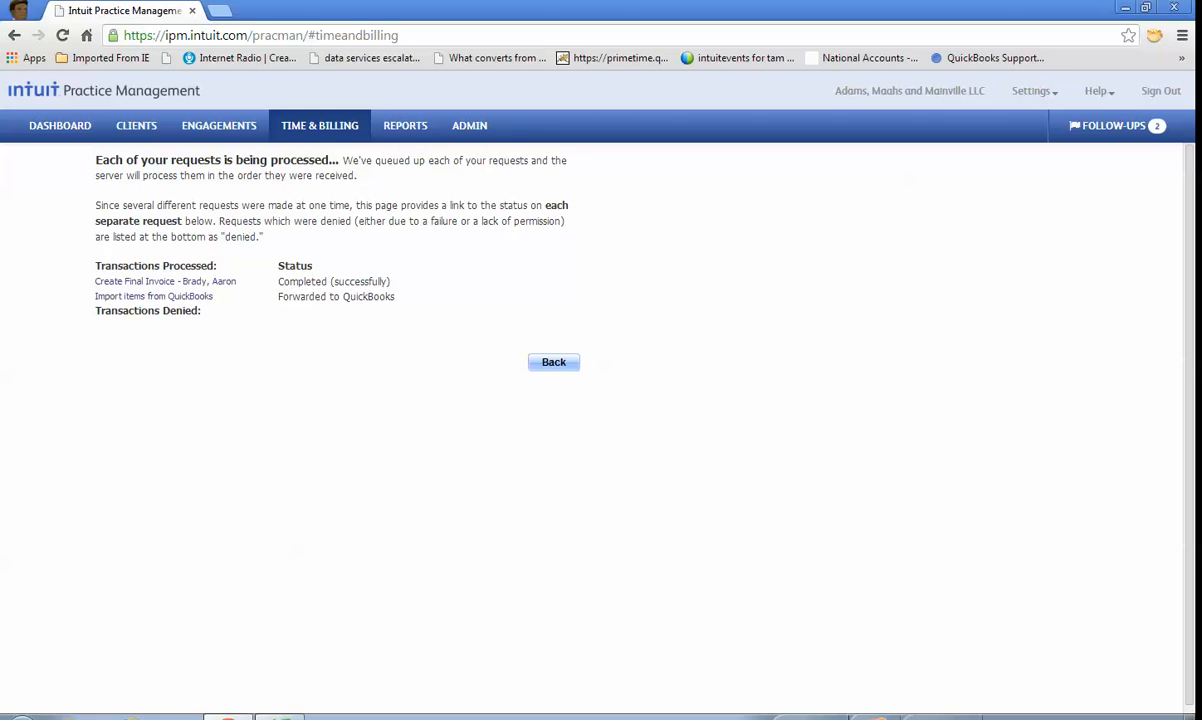
Step: Switch to QuickBooks, view the billed customer's invoice WEB000049, and return to Intuit Practice Management
left_click(281, 716)
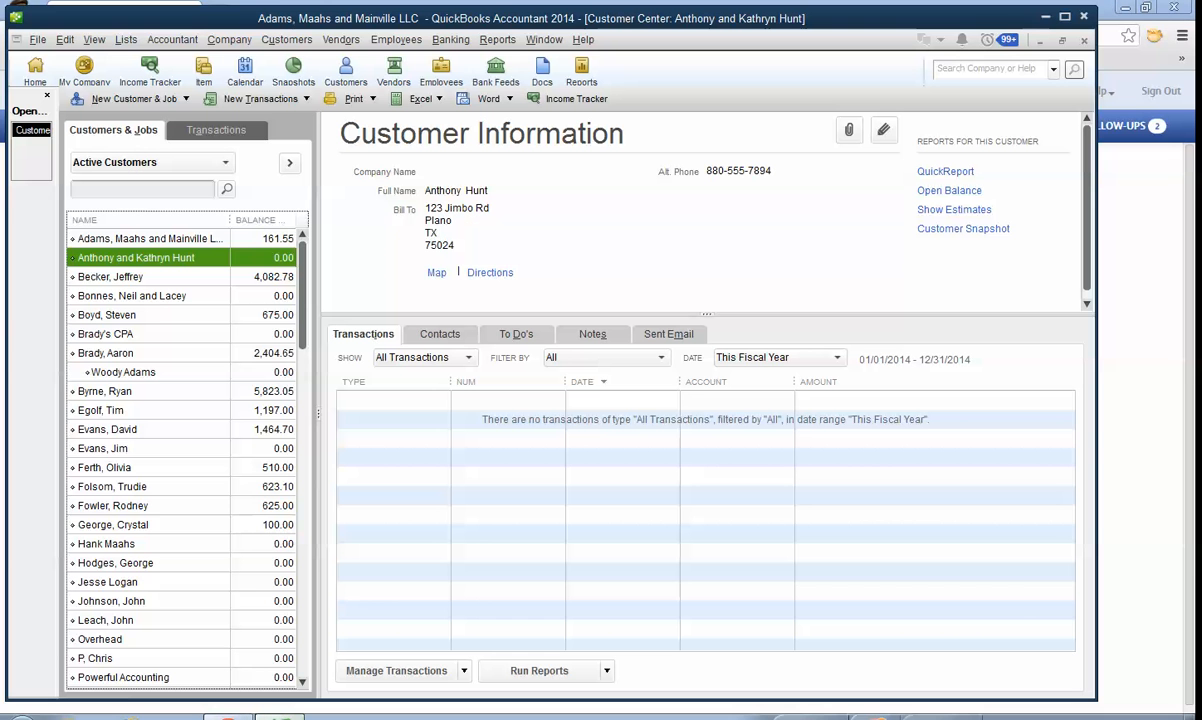
left_click(150, 354)
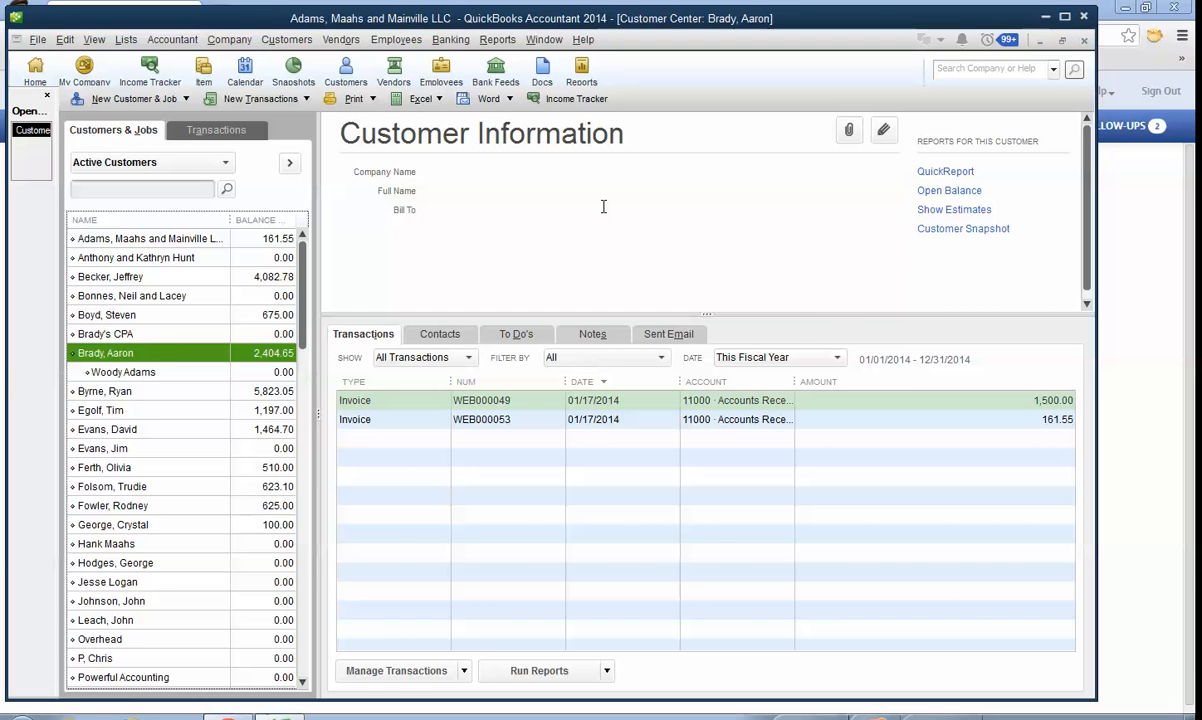
double_click(605, 400)
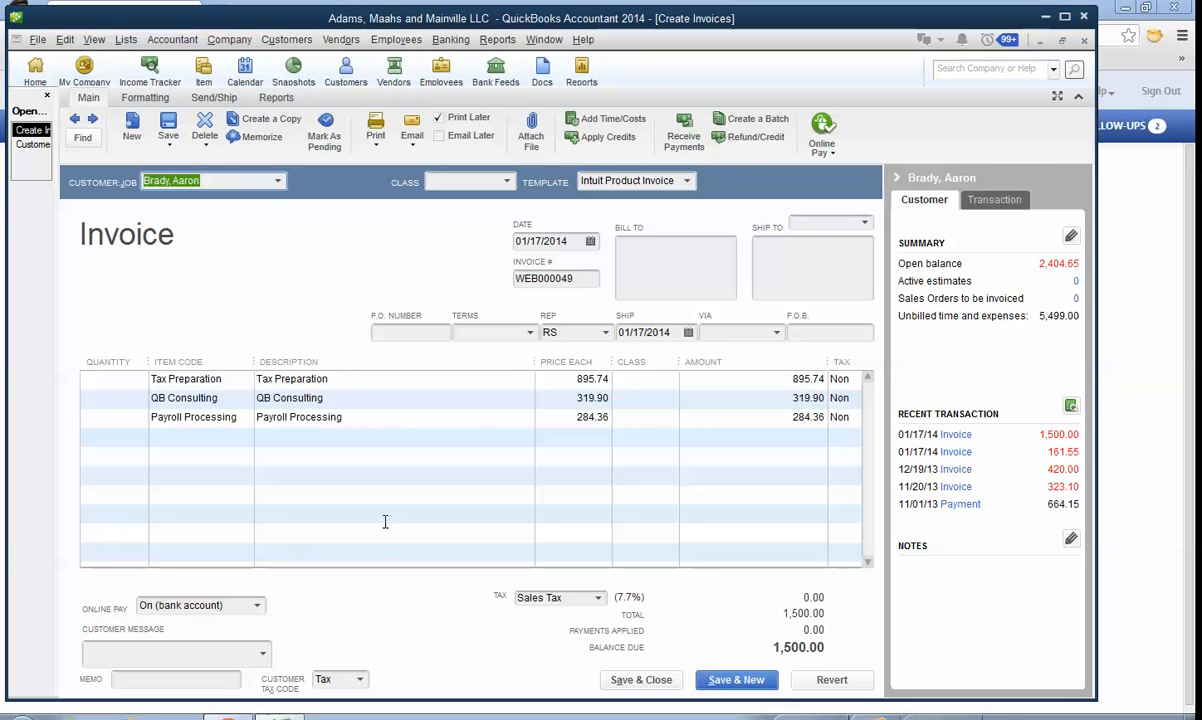
key("alt+Tab")
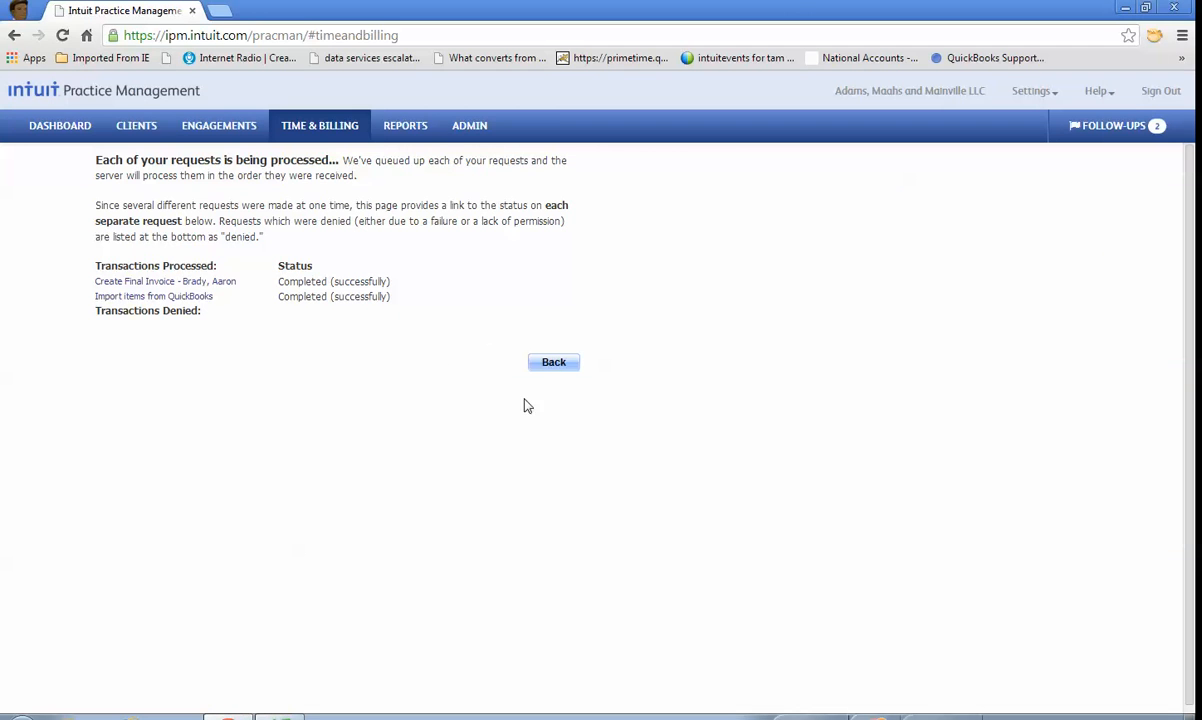
Step: Return to the Finalize invoice list and briefly look at the hidden system tray icons
left_click(555, 367)
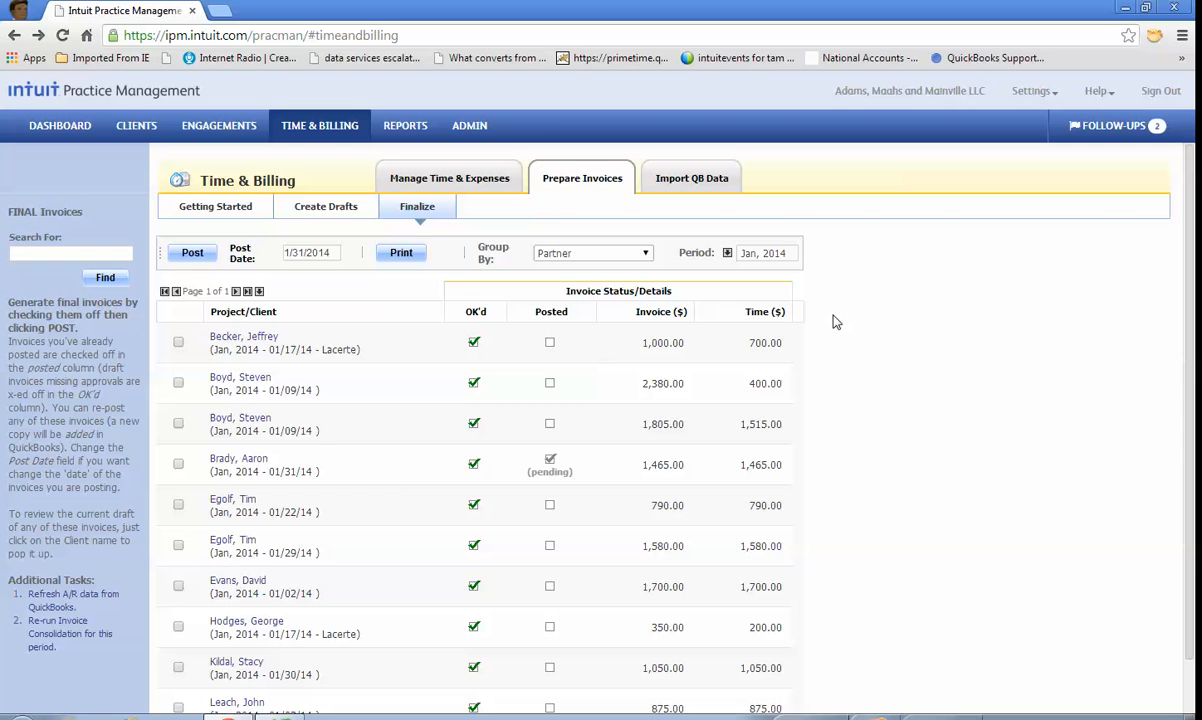
left_click(990, 716)
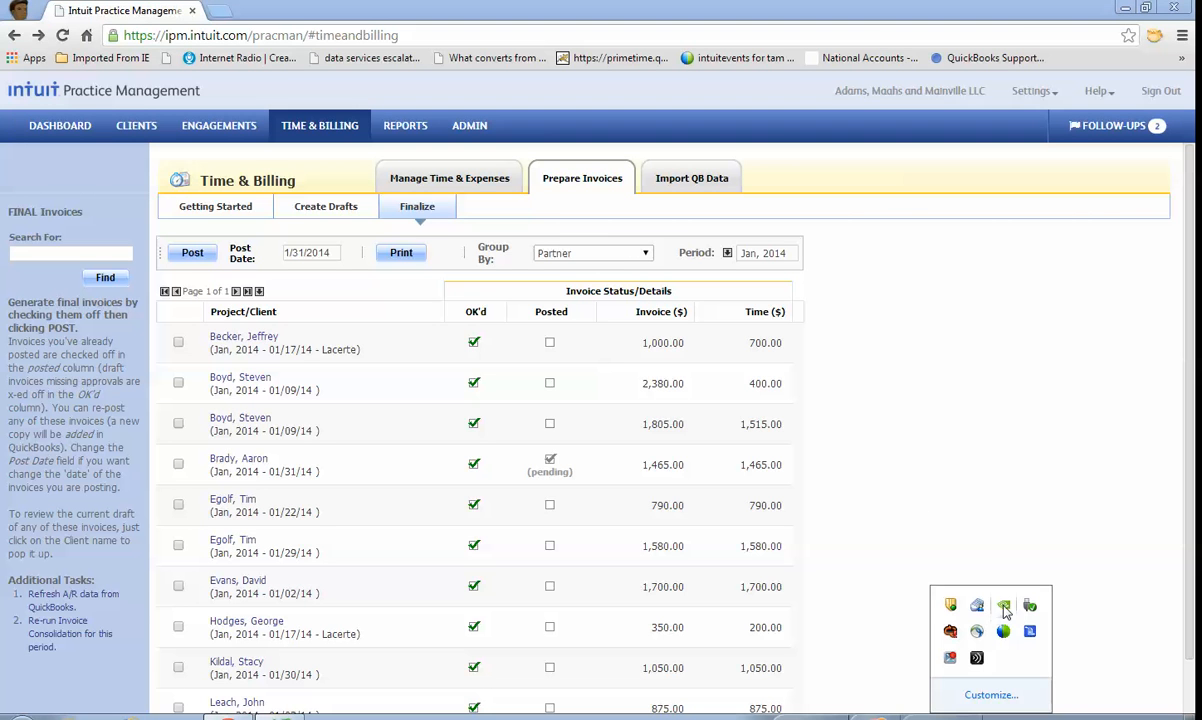
left_click(1035, 466)
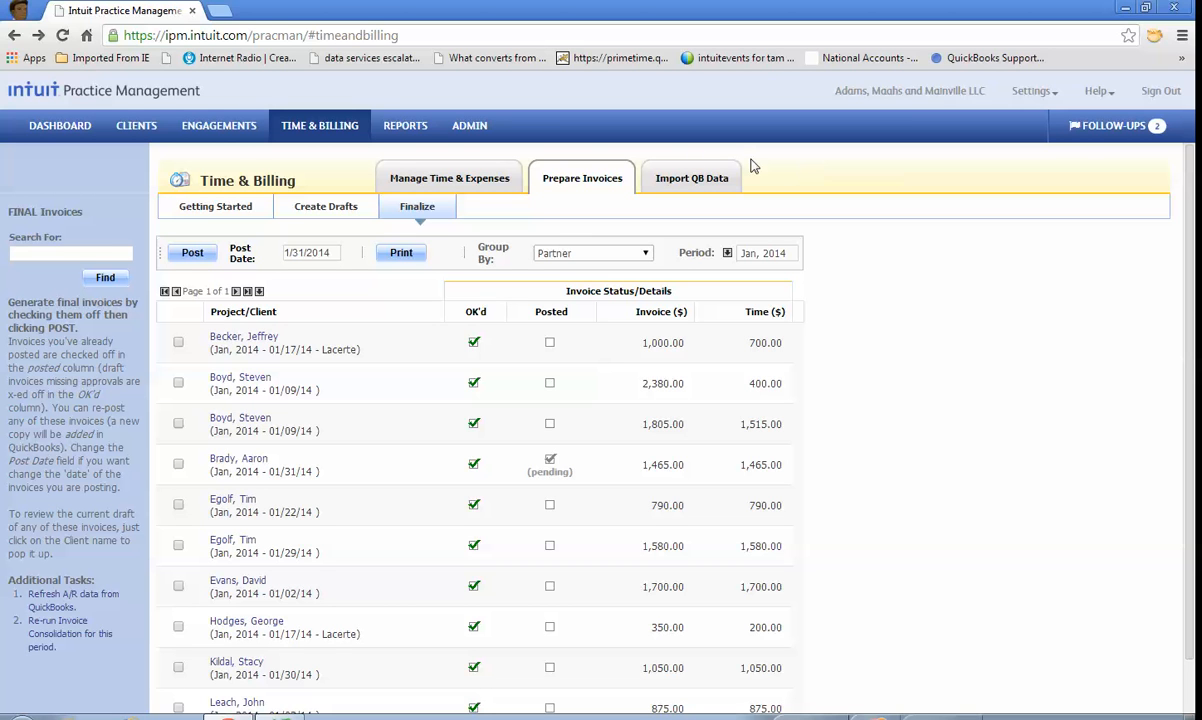
Step: Review the Time and Billing general settings, including the available timesheet types and the invoice settings, without changing anything
left_click(470, 127)
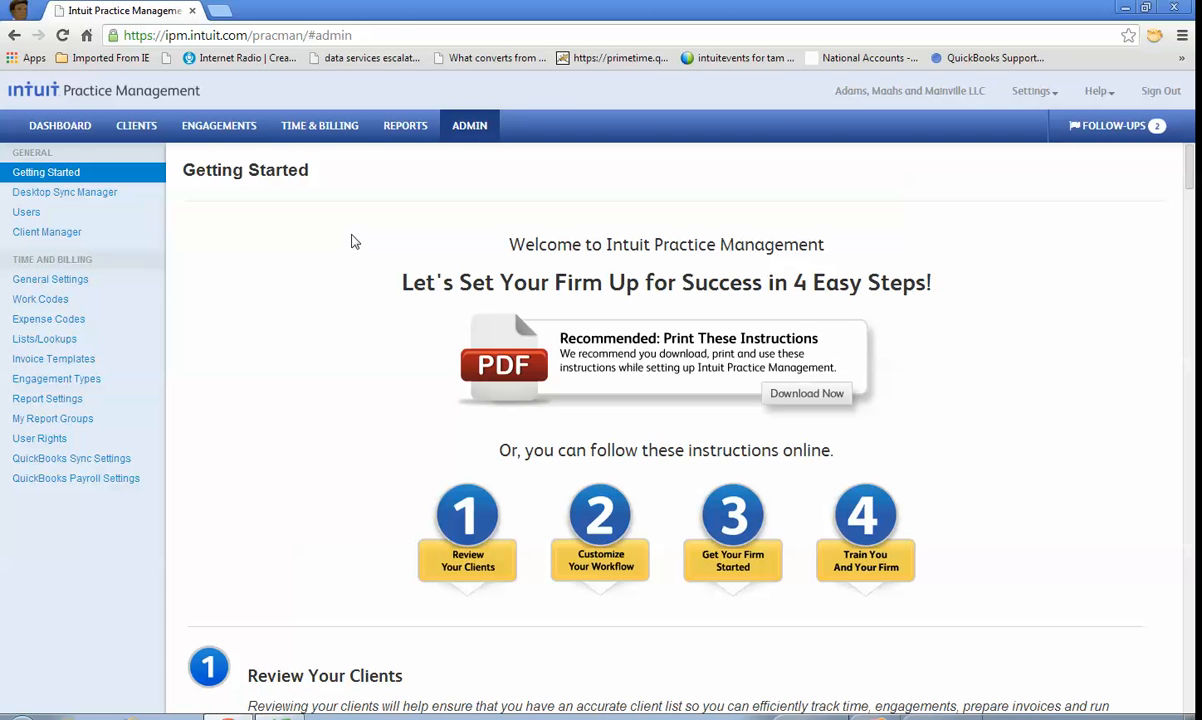
left_click(72, 279)
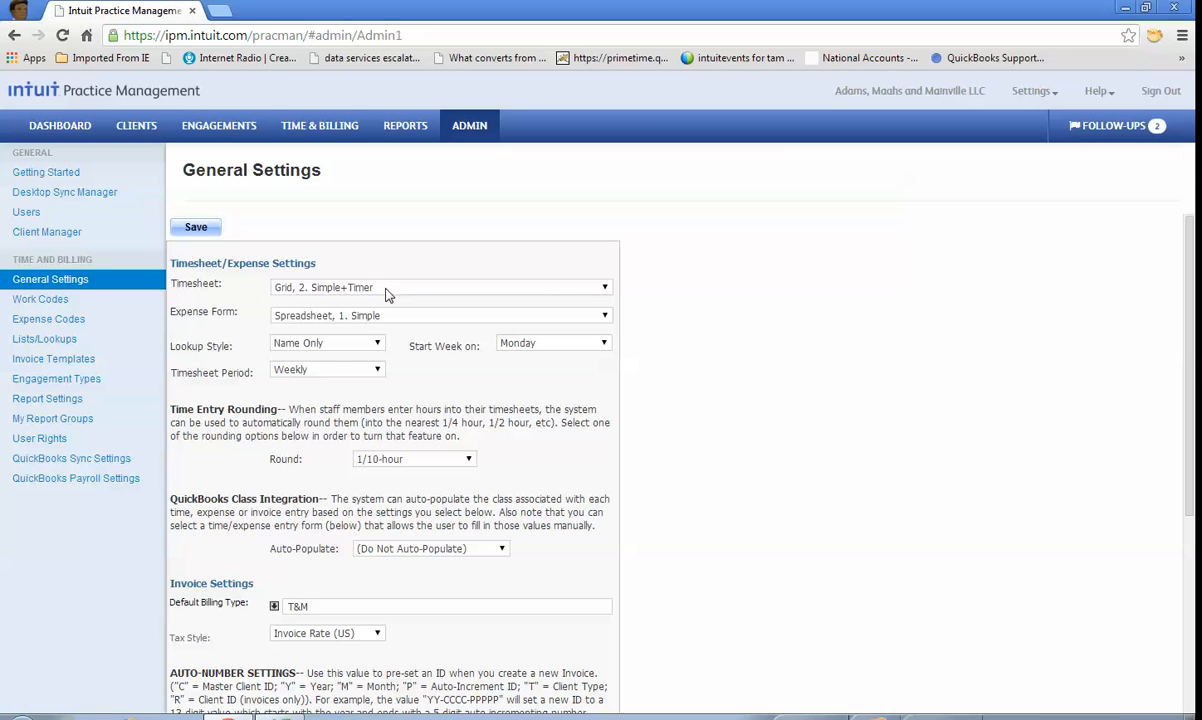
left_click(605, 288)
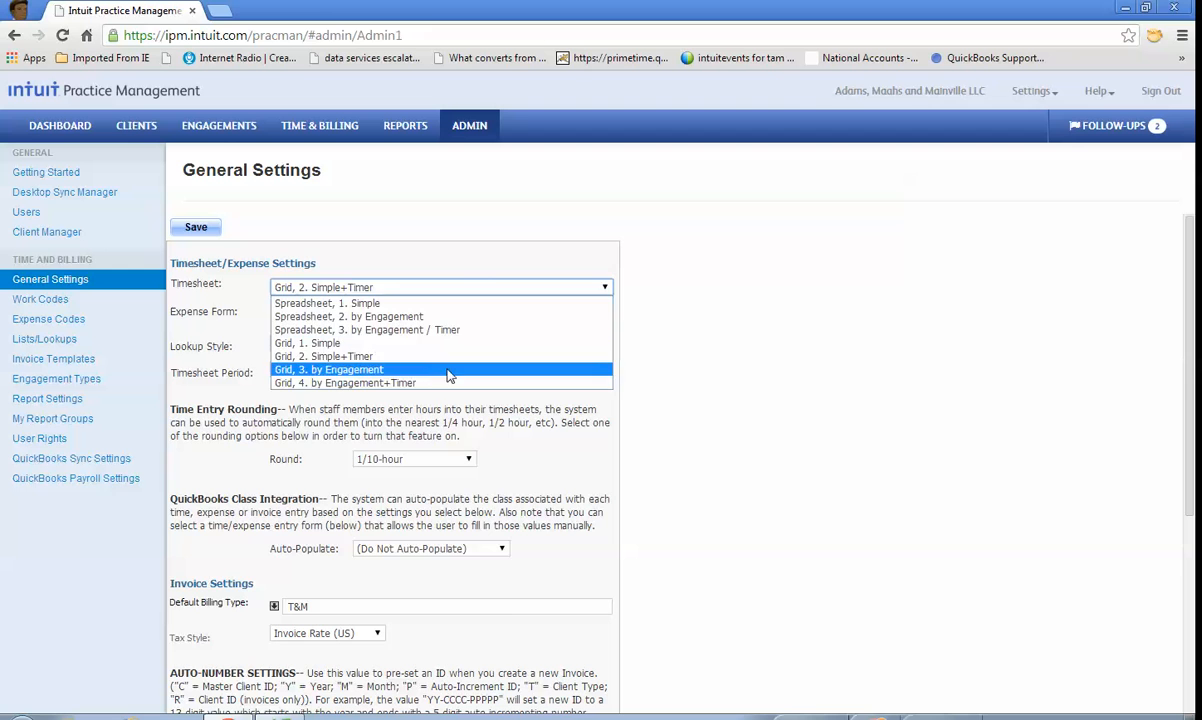
left_click(733, 287)
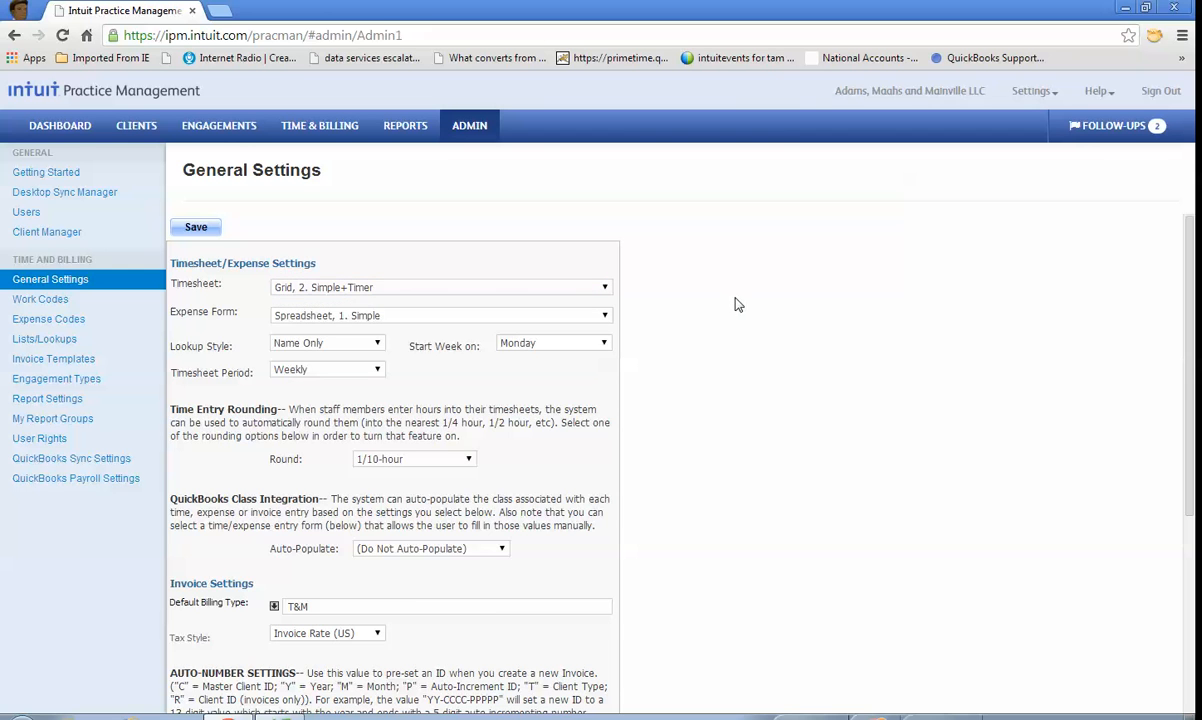
scroll(737, 360, "down", 1)
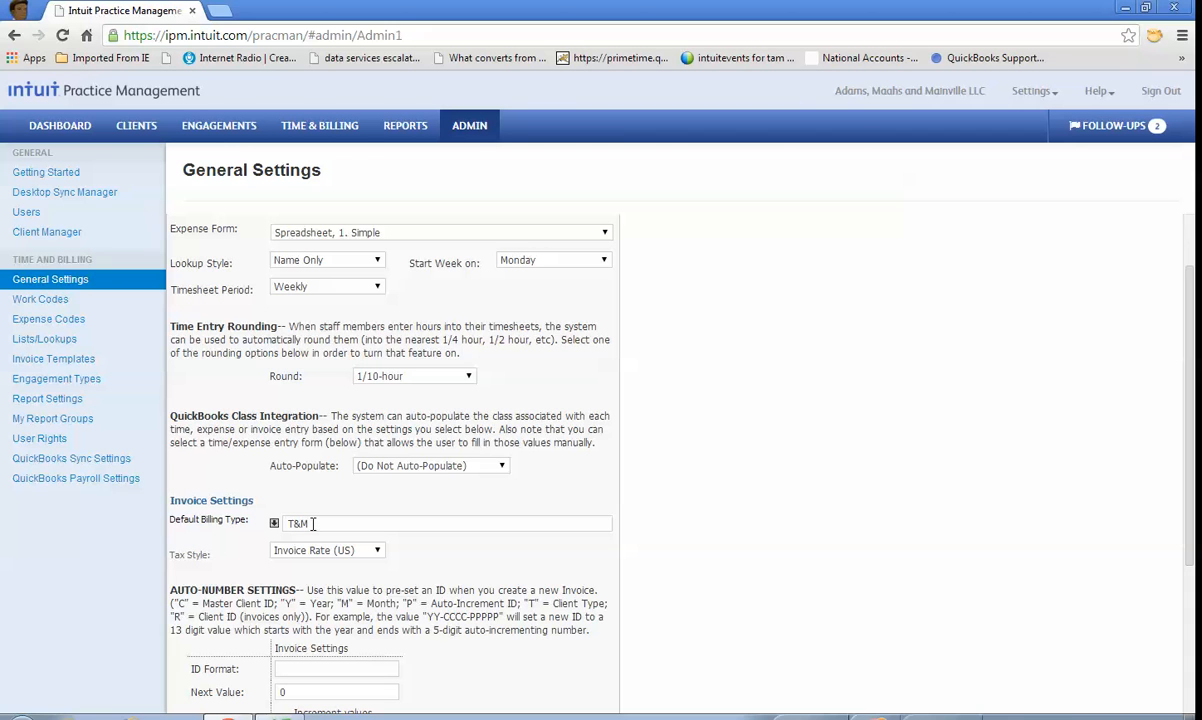
Step: Review the work codes, the invoice templates and the QuickBooks sync settings
left_click(53, 301)
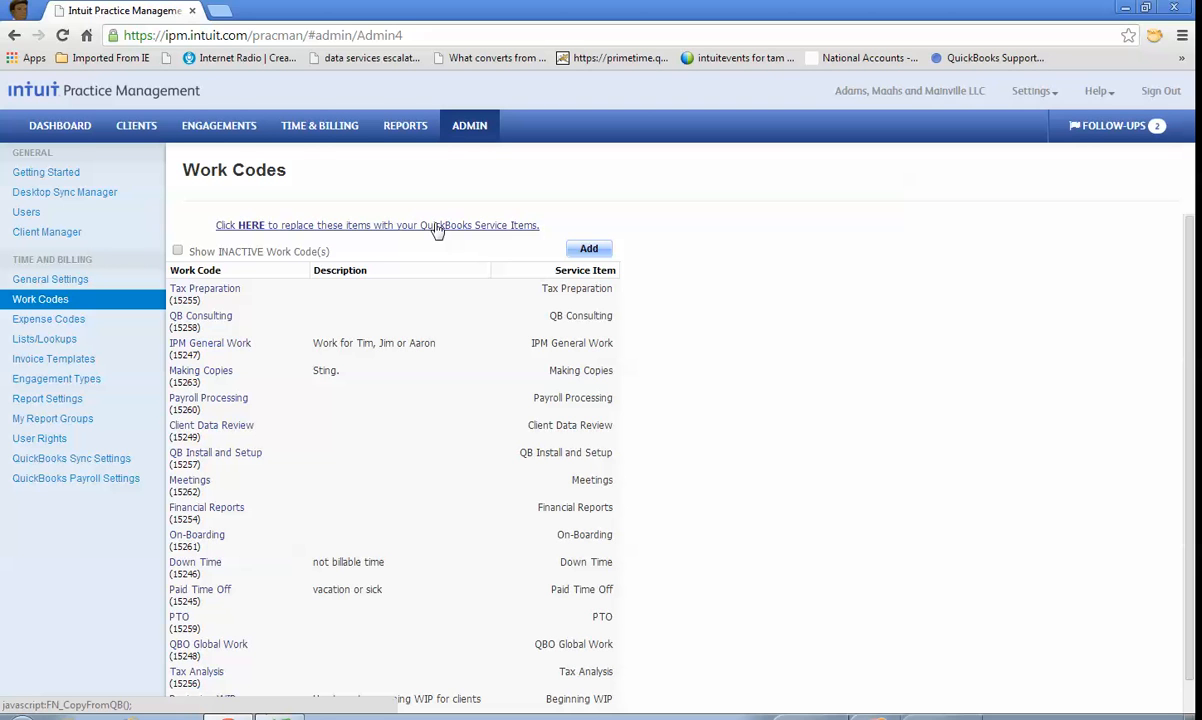
left_click(76, 359)
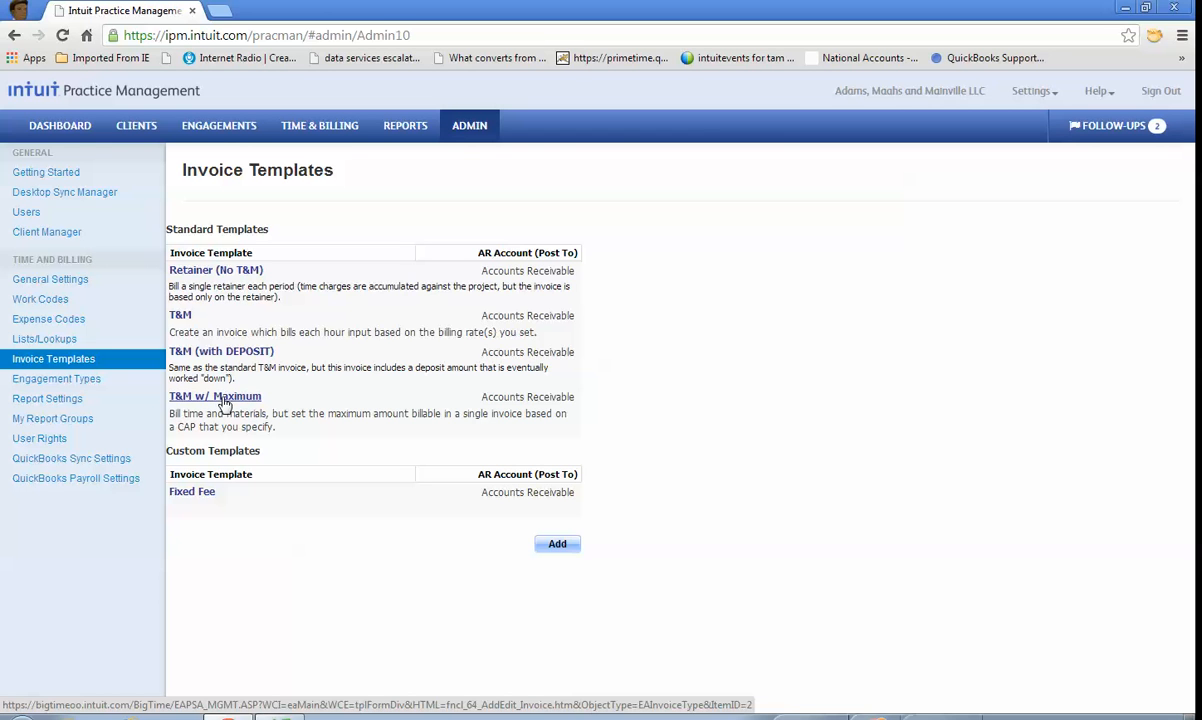
left_click(76, 458)
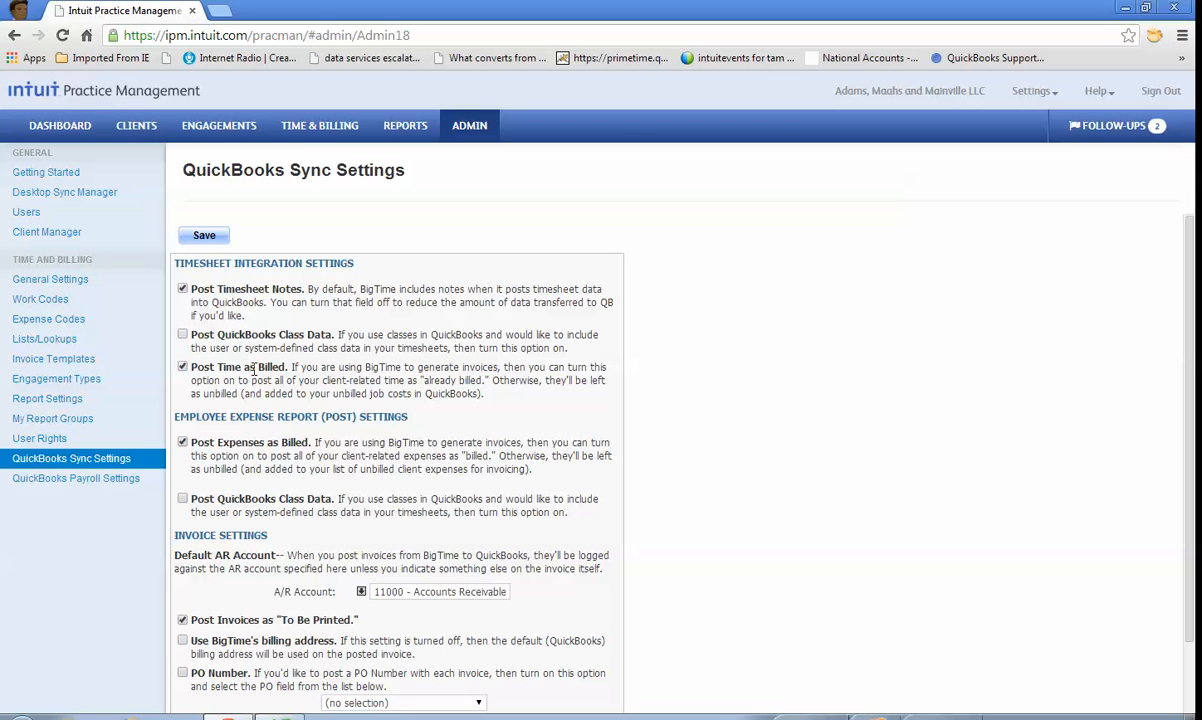
Step: Open the Fixed Fee client's unbilled time from the Create Drafts list and group the entries by date
left_click(321, 131)
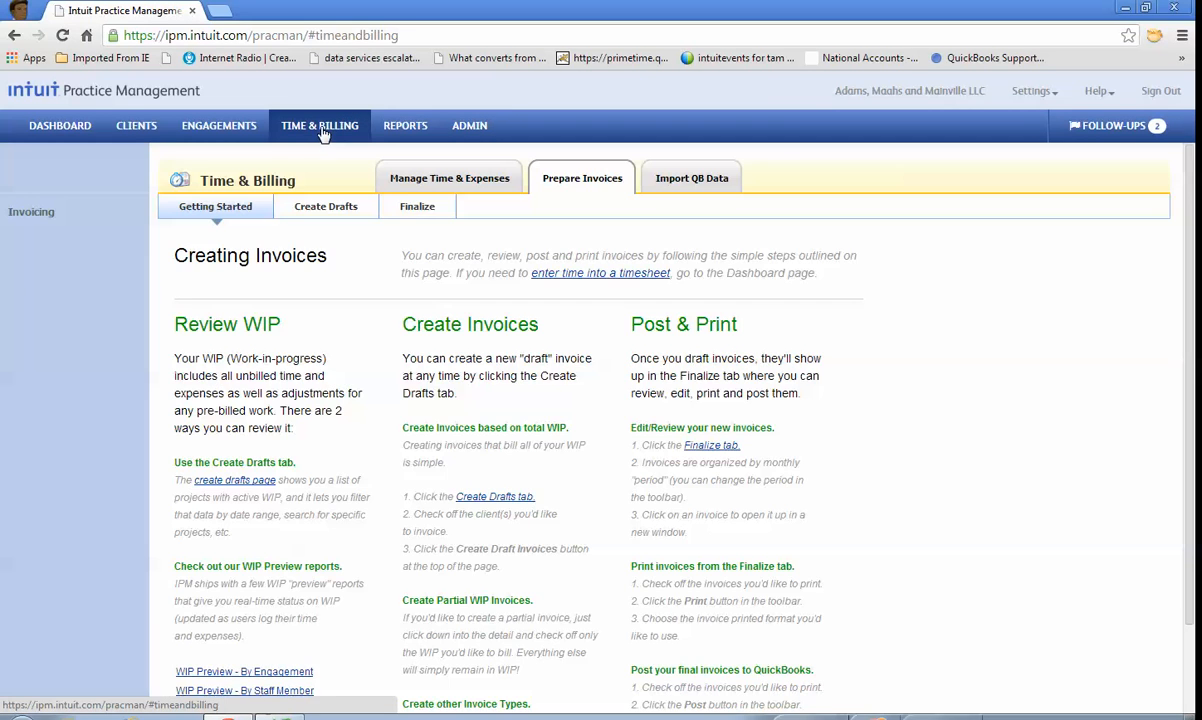
left_click(340, 208)
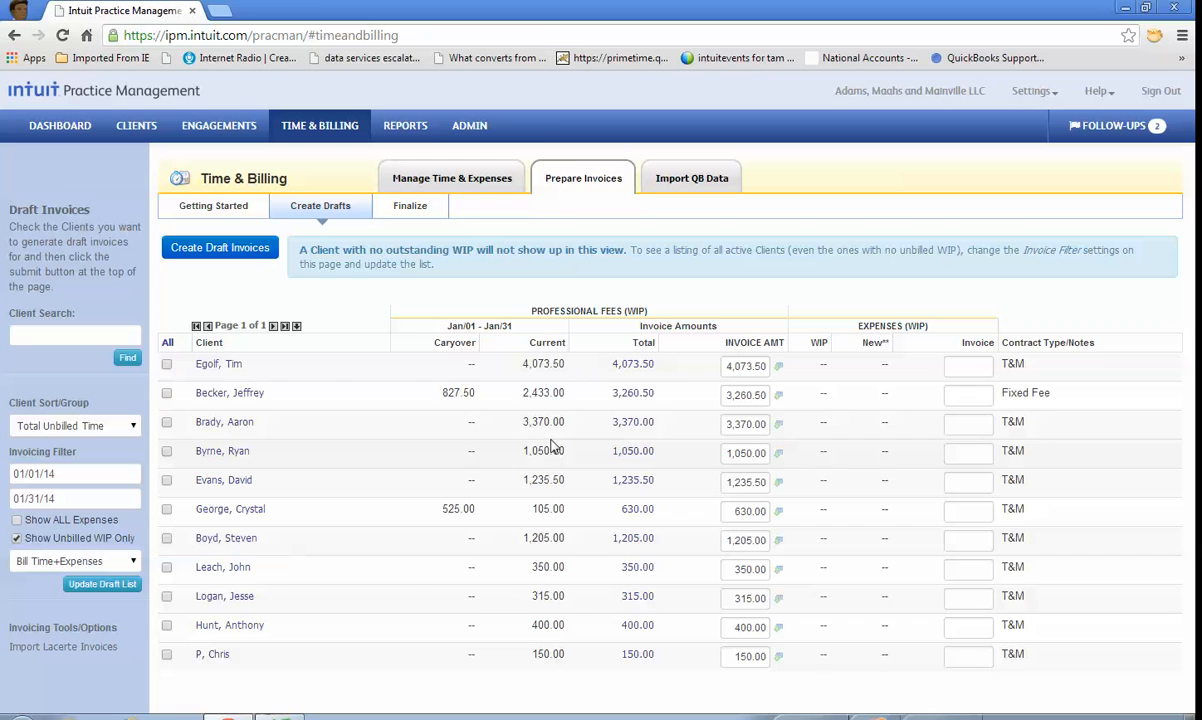
left_click(630, 397)
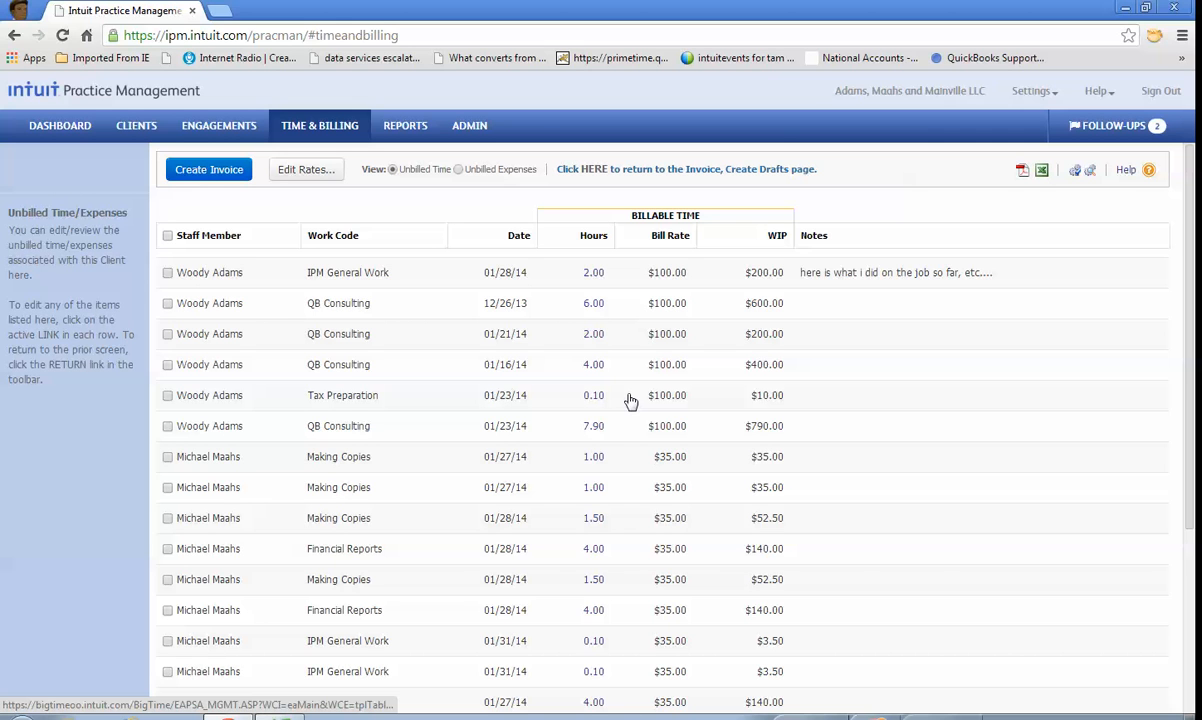
left_click(524, 240)
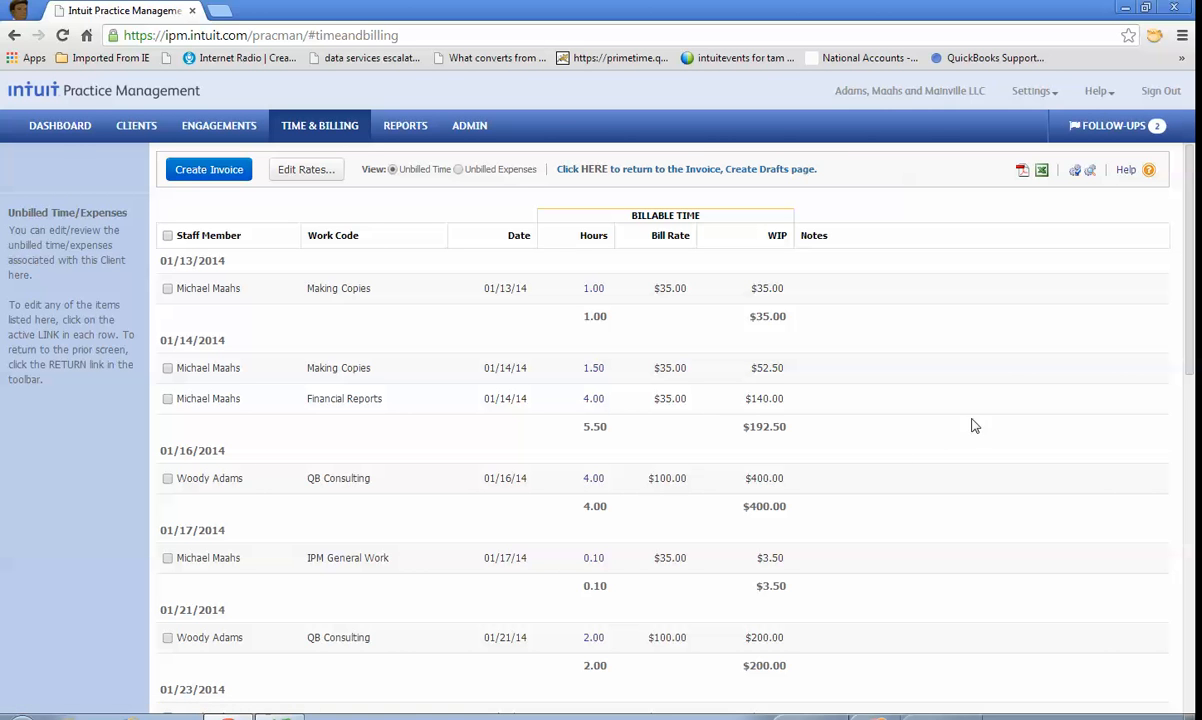
Step: Switch to QuickBooks to view the open invoice, return to Intuit Practice Management and open the Dashboard
left_click(280, 717)
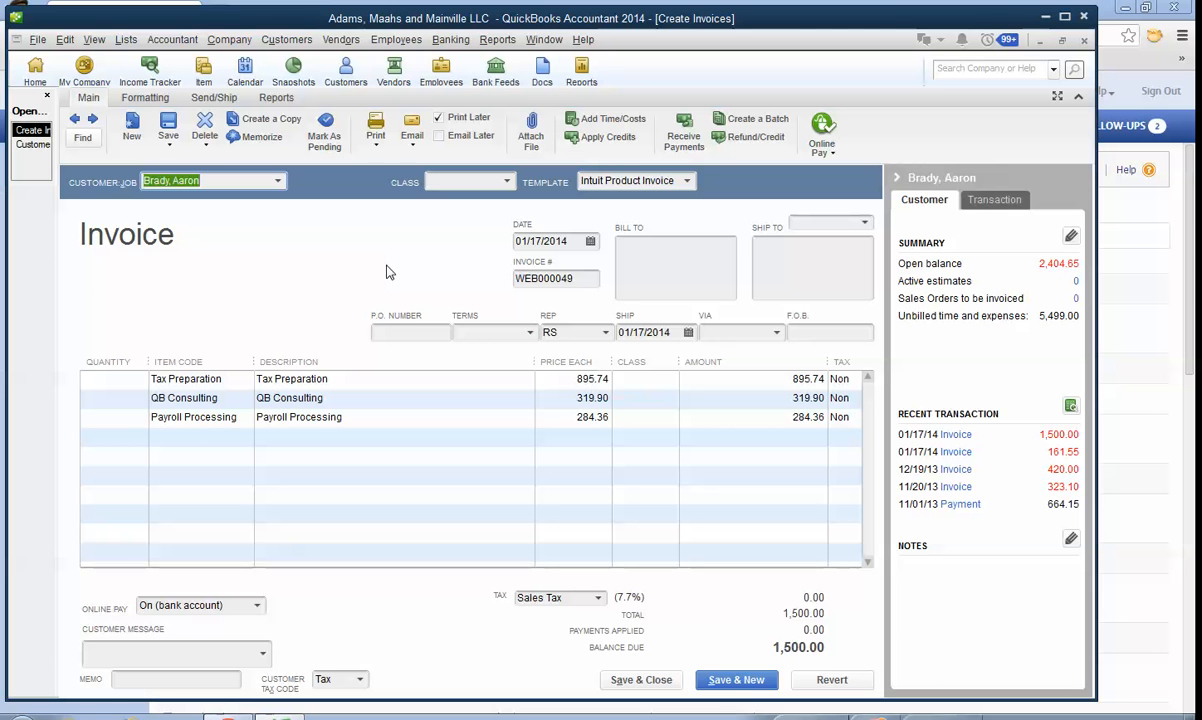
left_click(1159, 380)
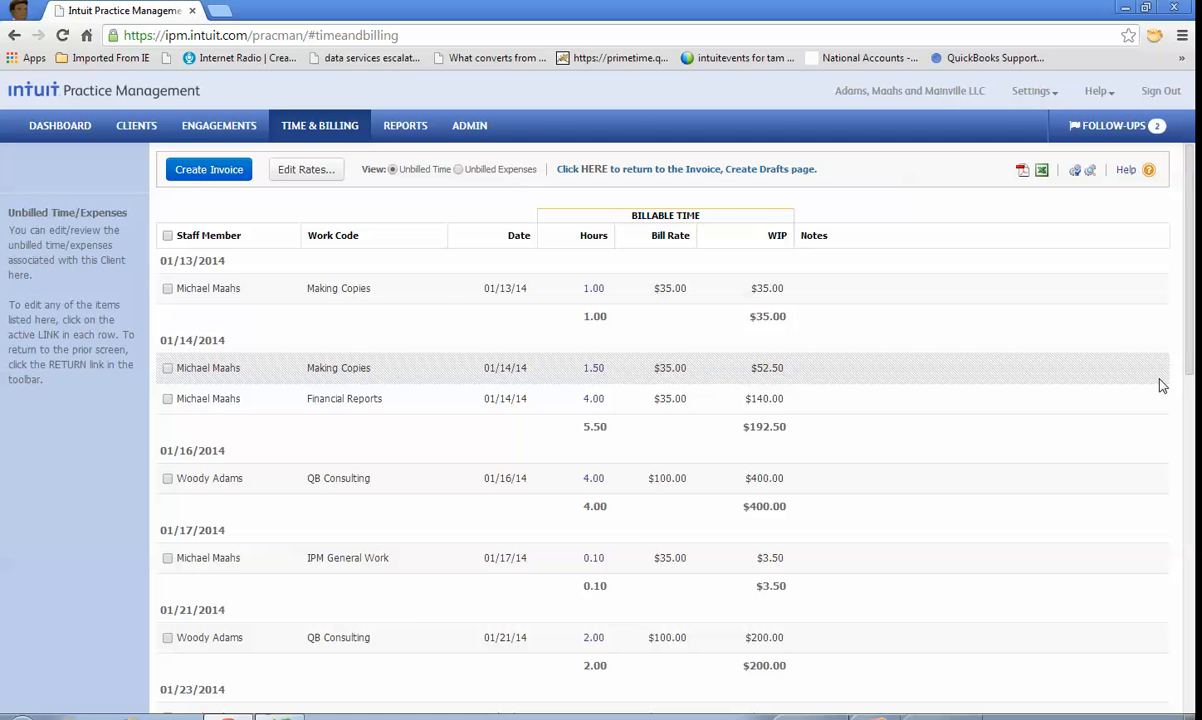
left_click(75, 126)
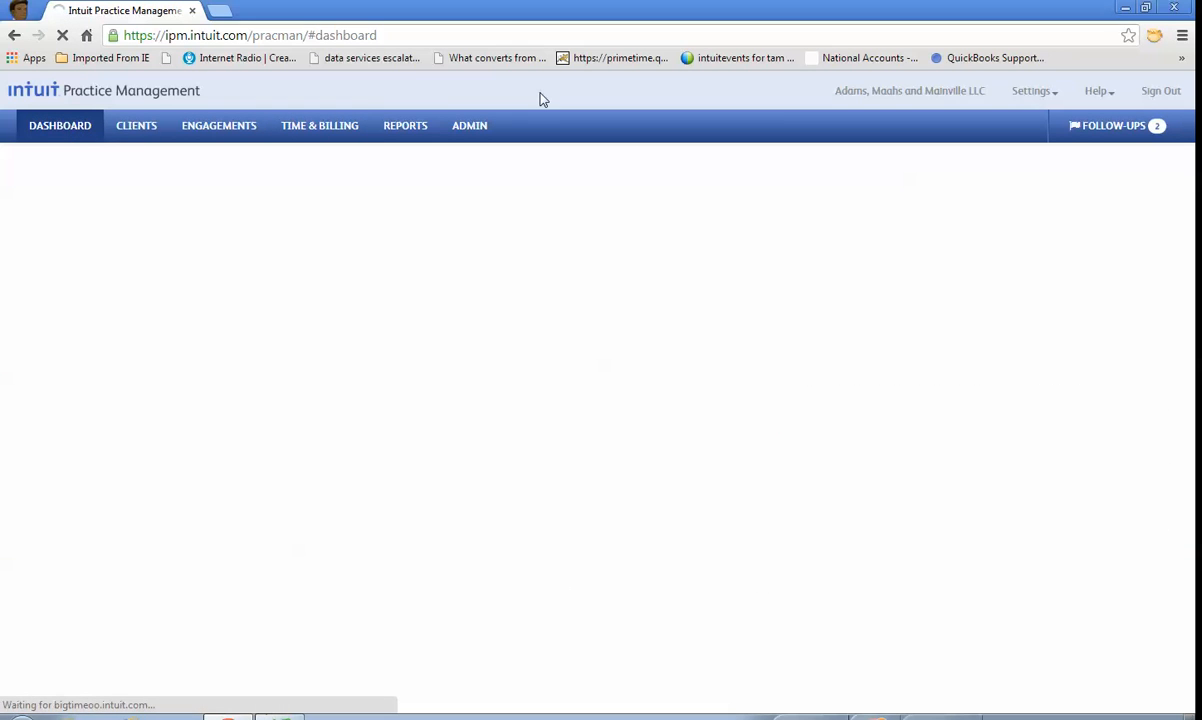